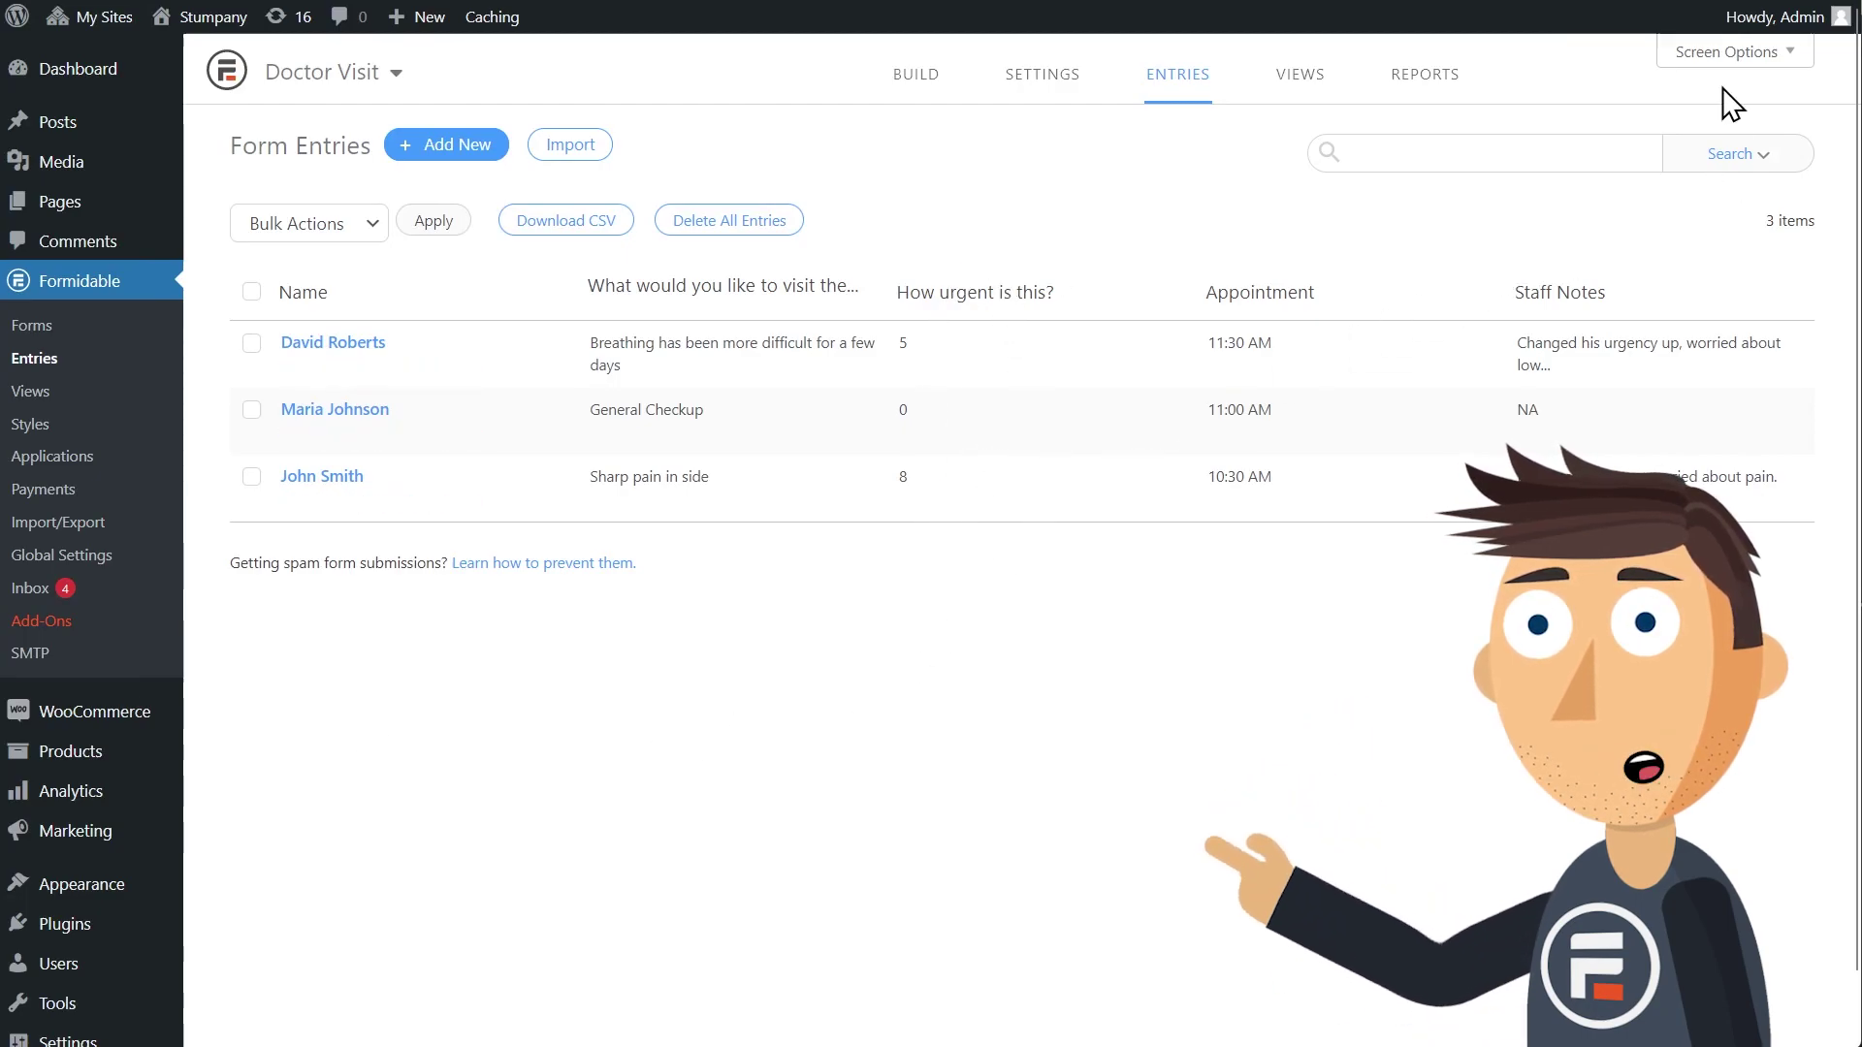
Check the entry column options, then open the Patient Visit application from Applications.
left_click(1731, 56)
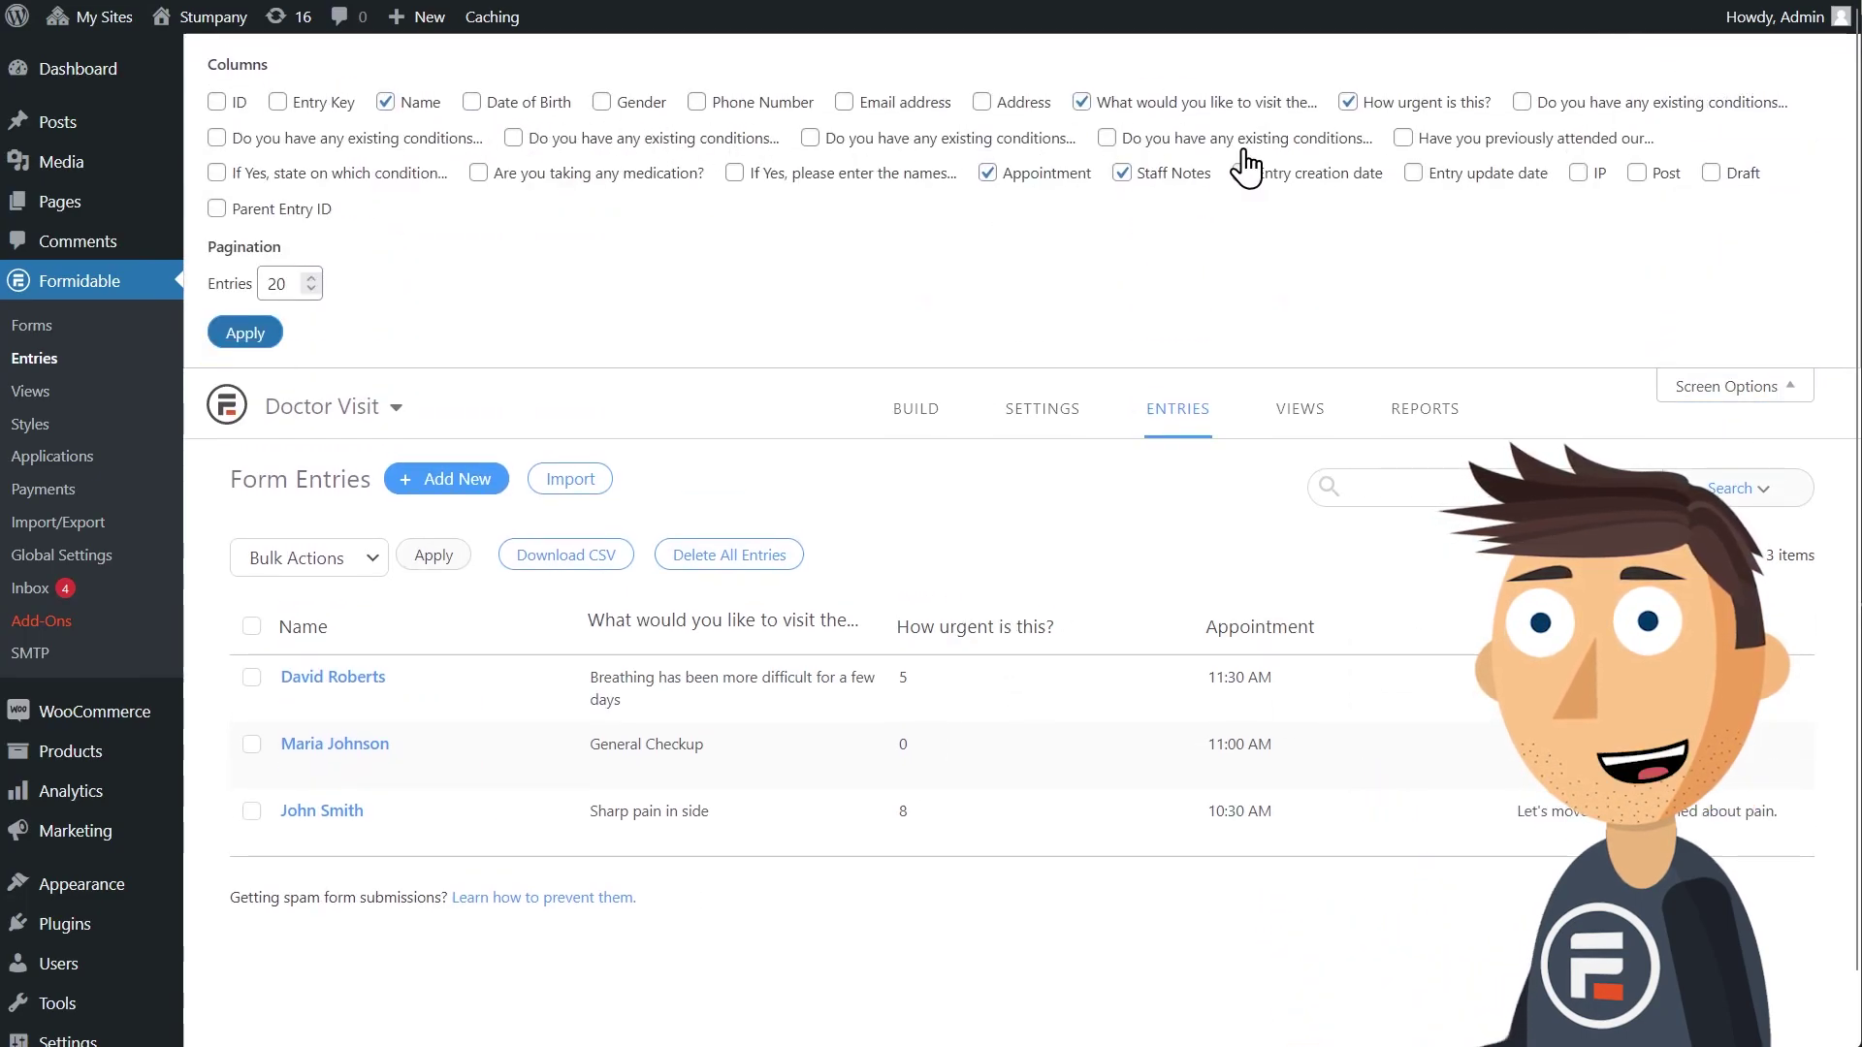
left_click(1742, 390)
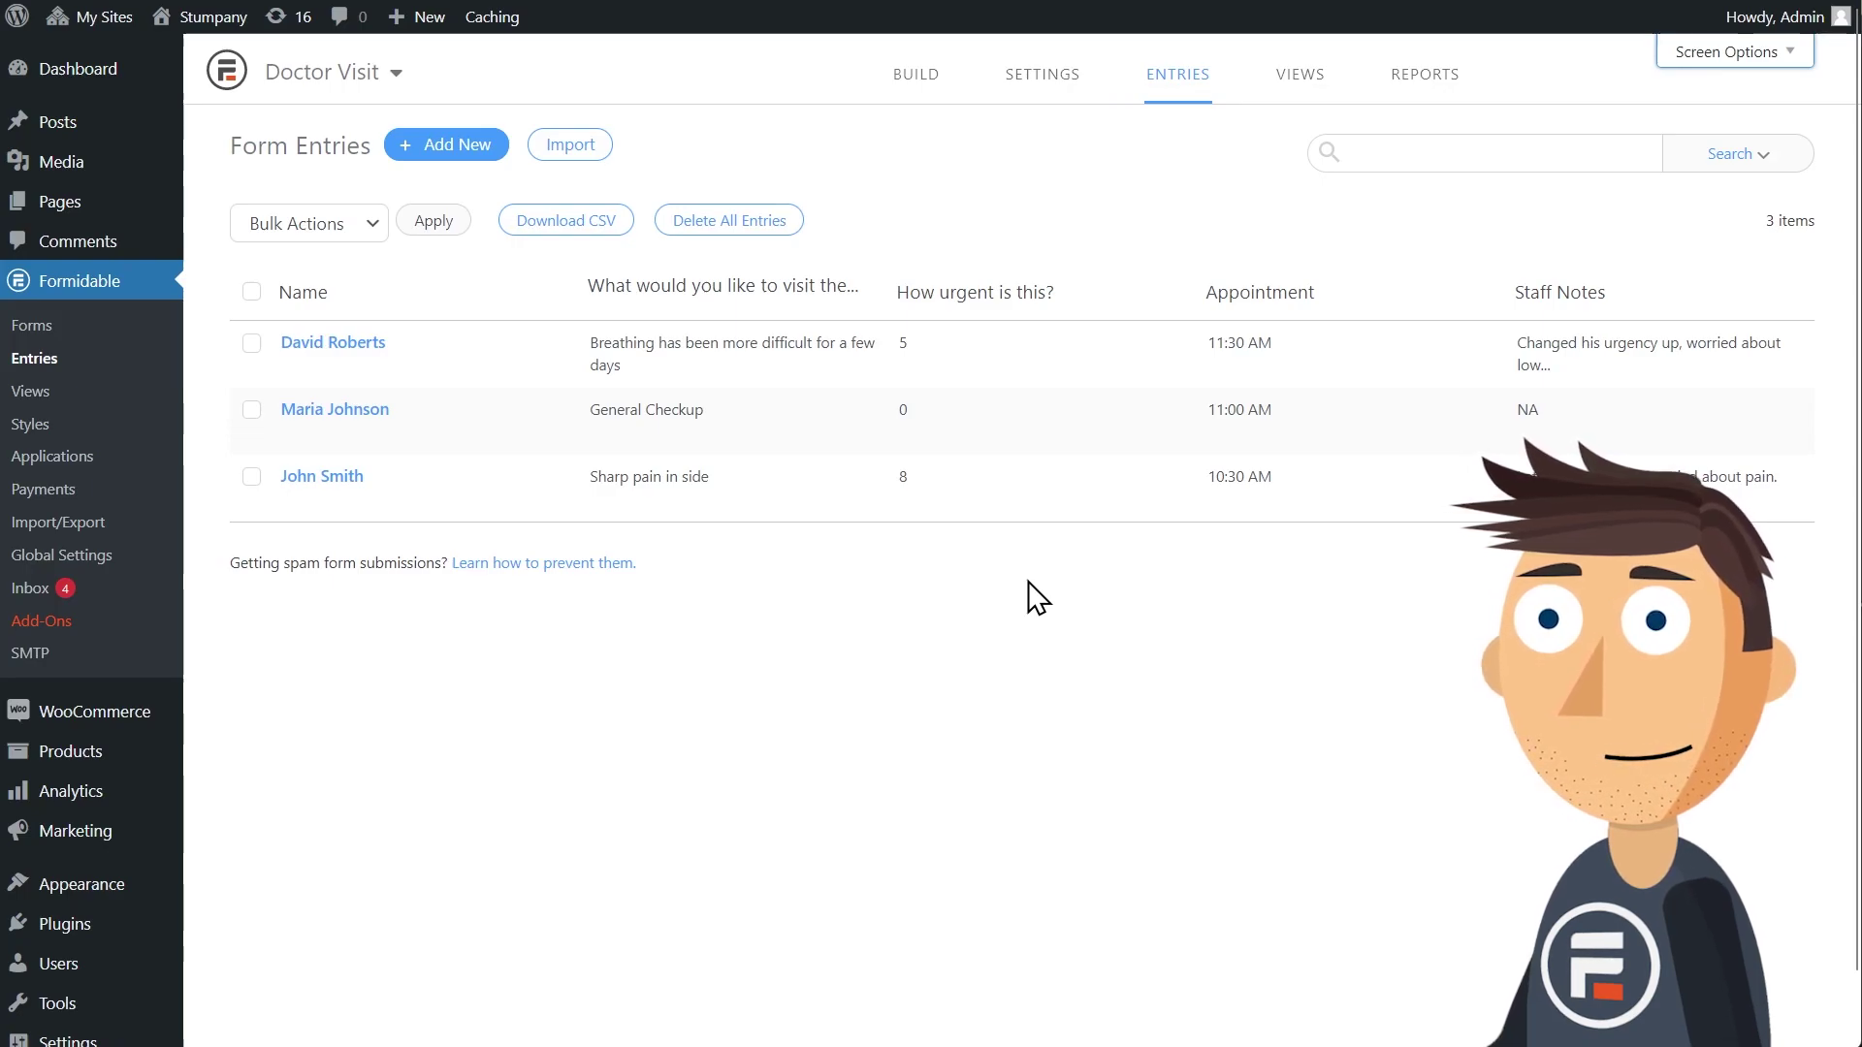
left_click(52, 455)
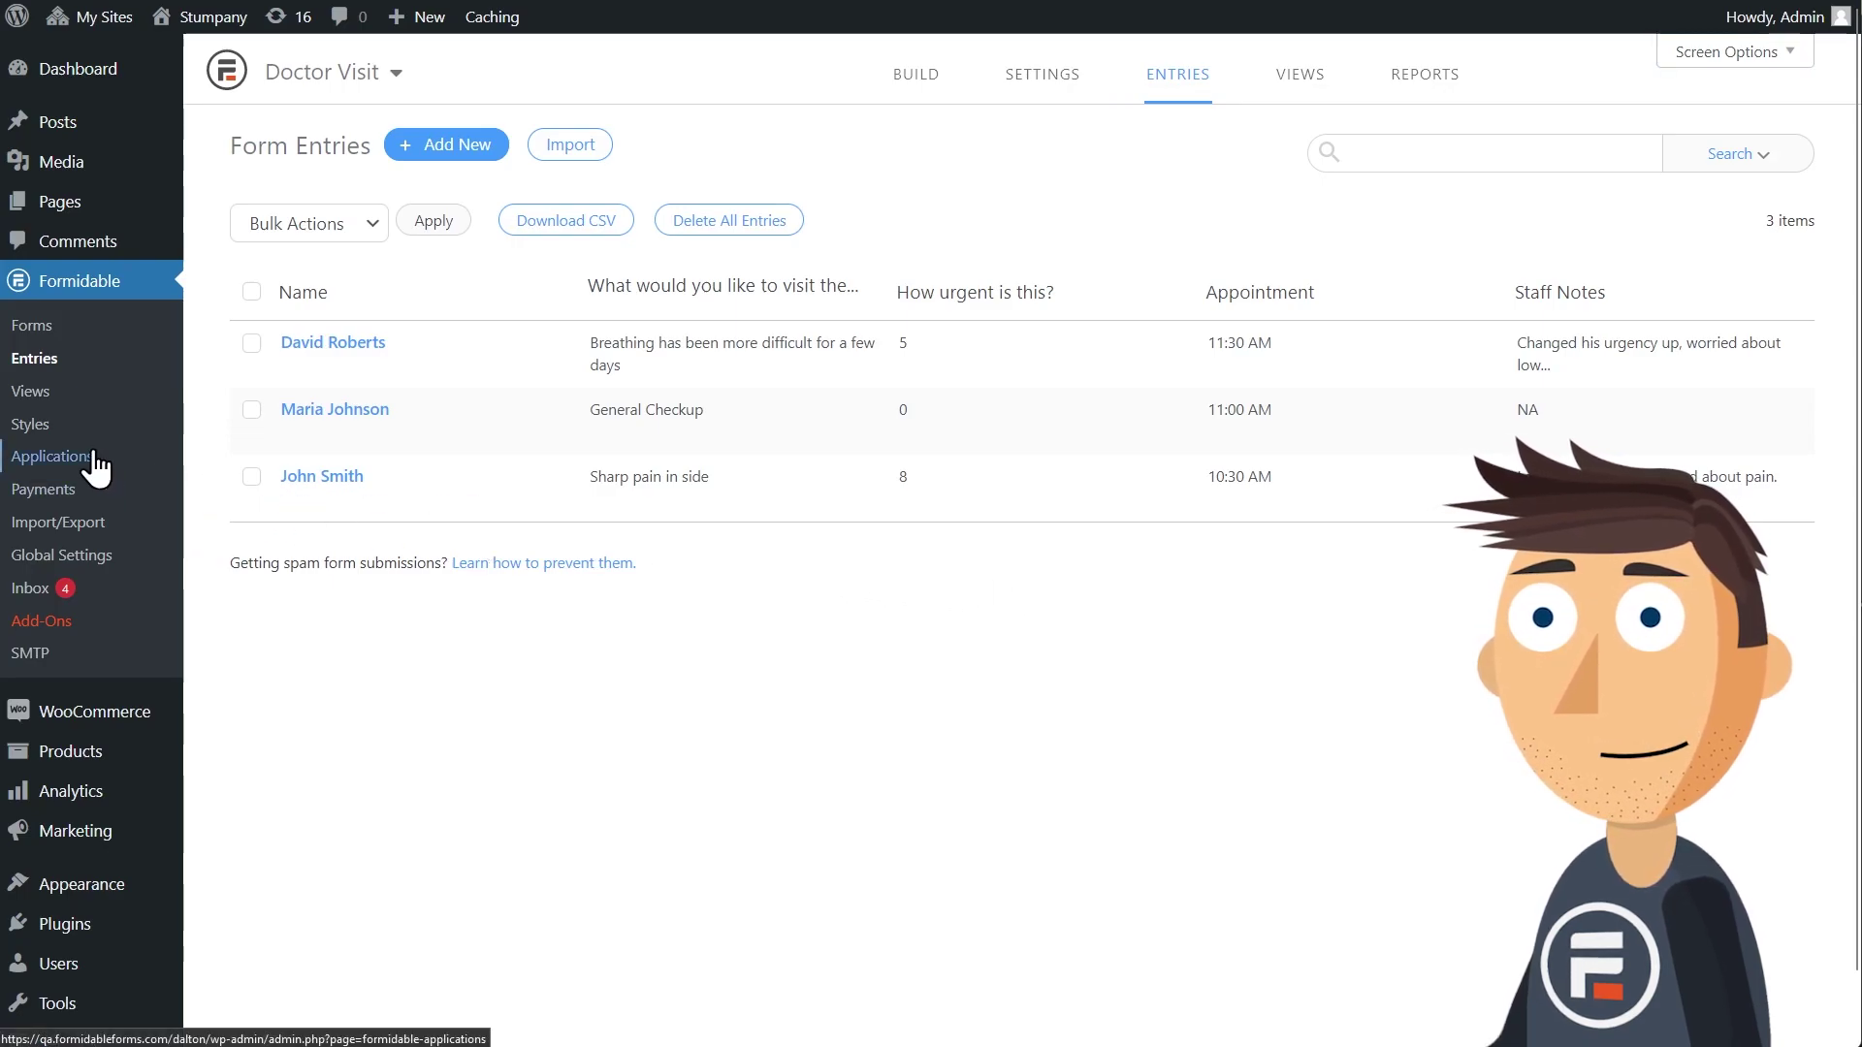
left_click(281, 242)
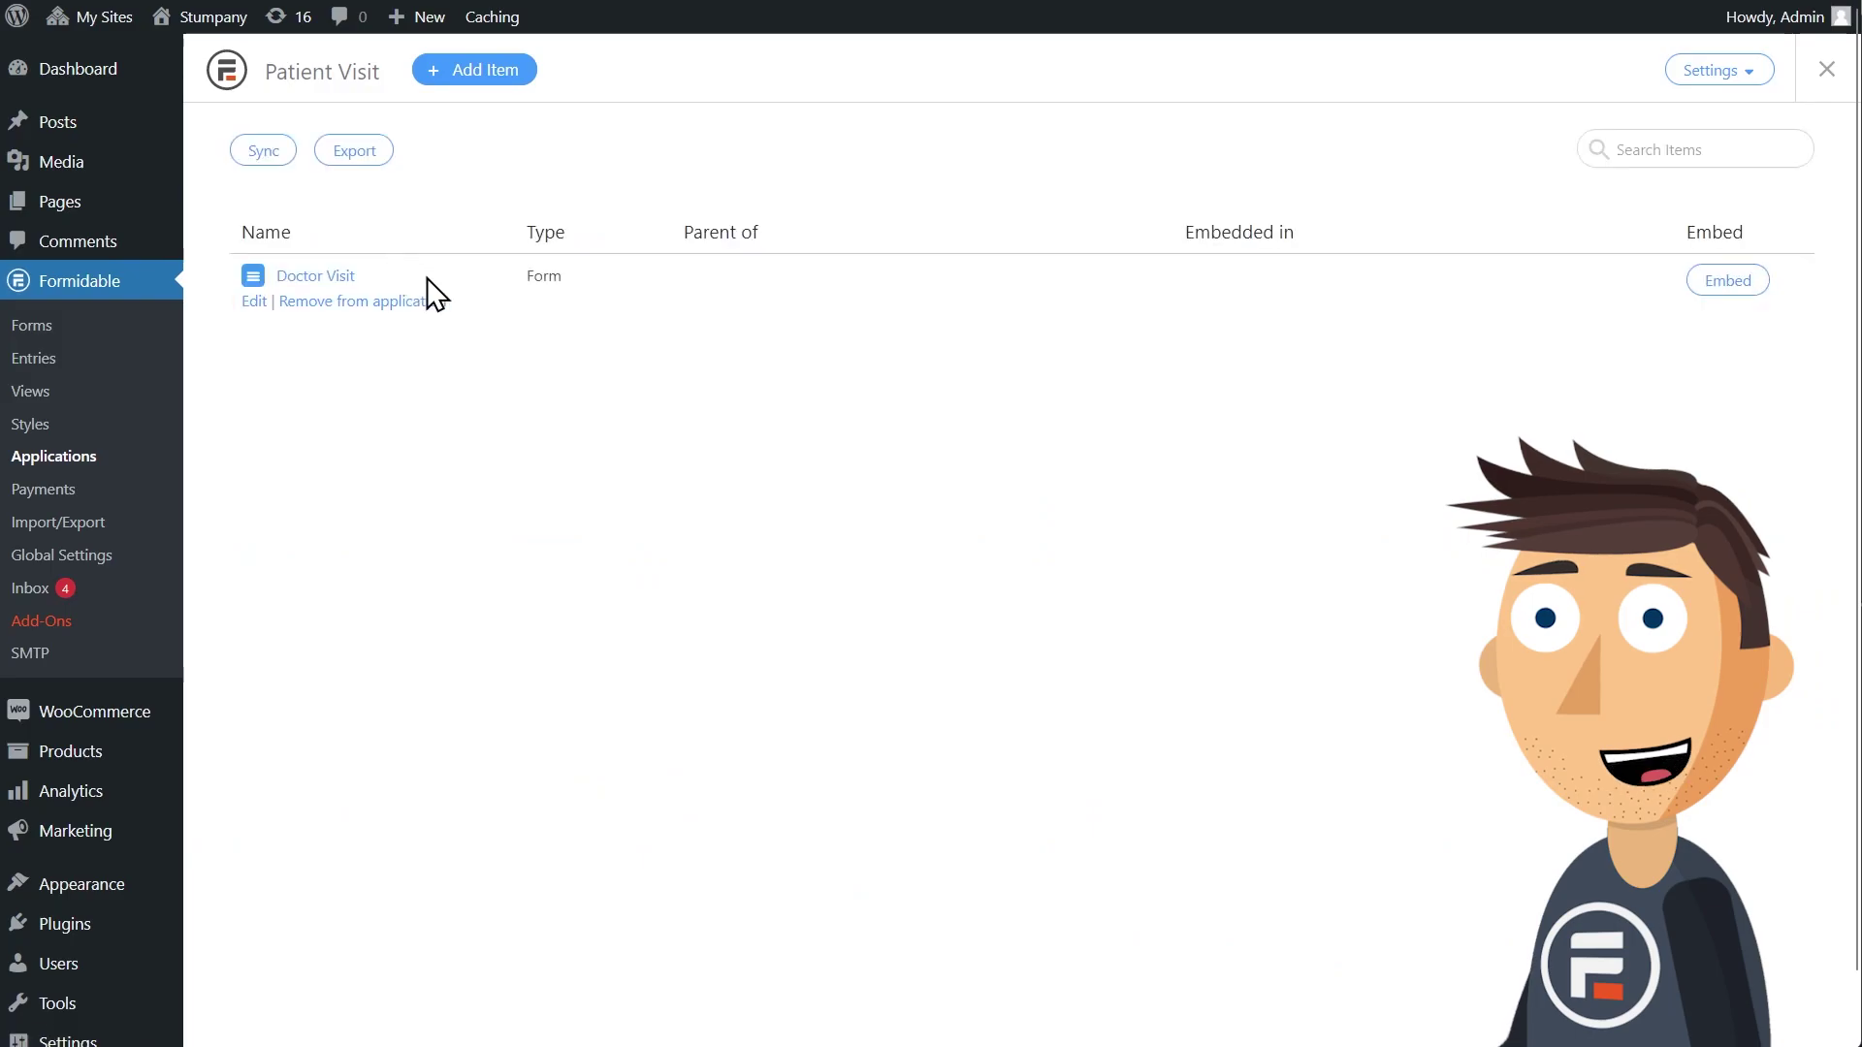
Add a new grid view, Doctor Visit Grid, drawing entries from the Doctor Visit form.
left_click(482, 72)
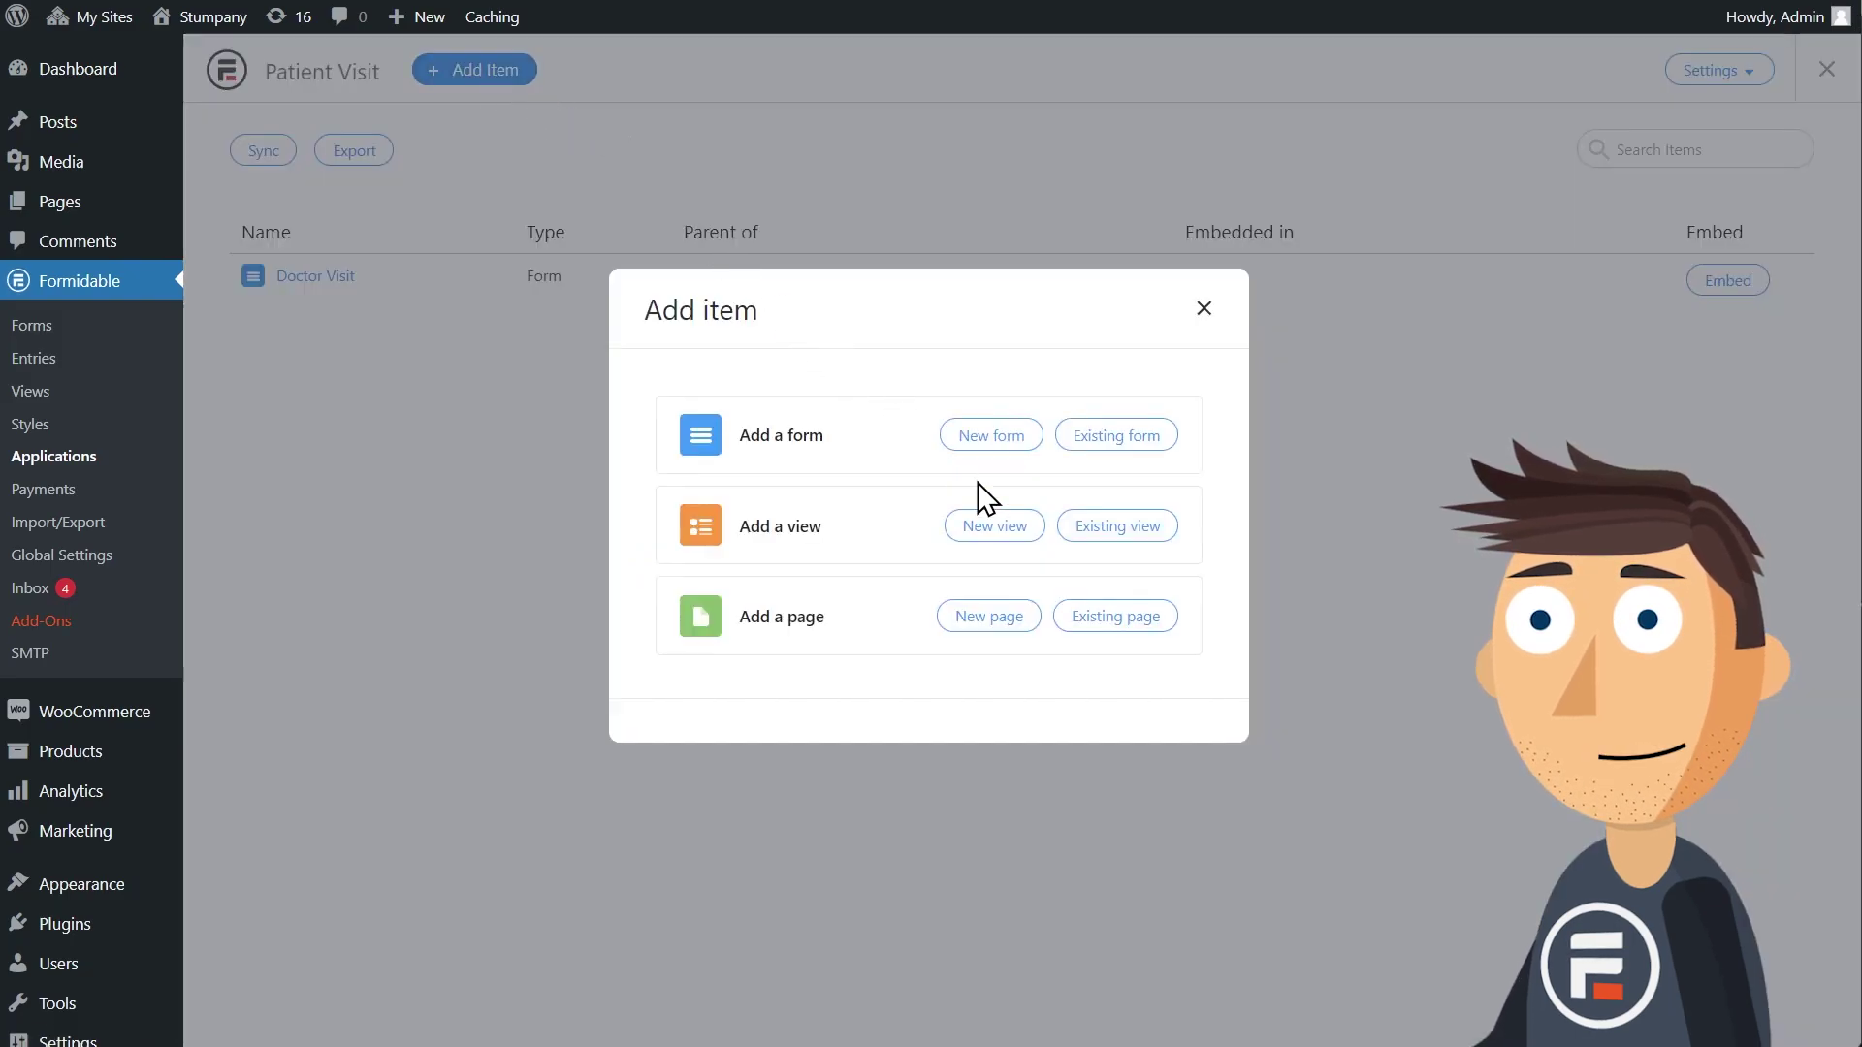
left_click(994, 525)
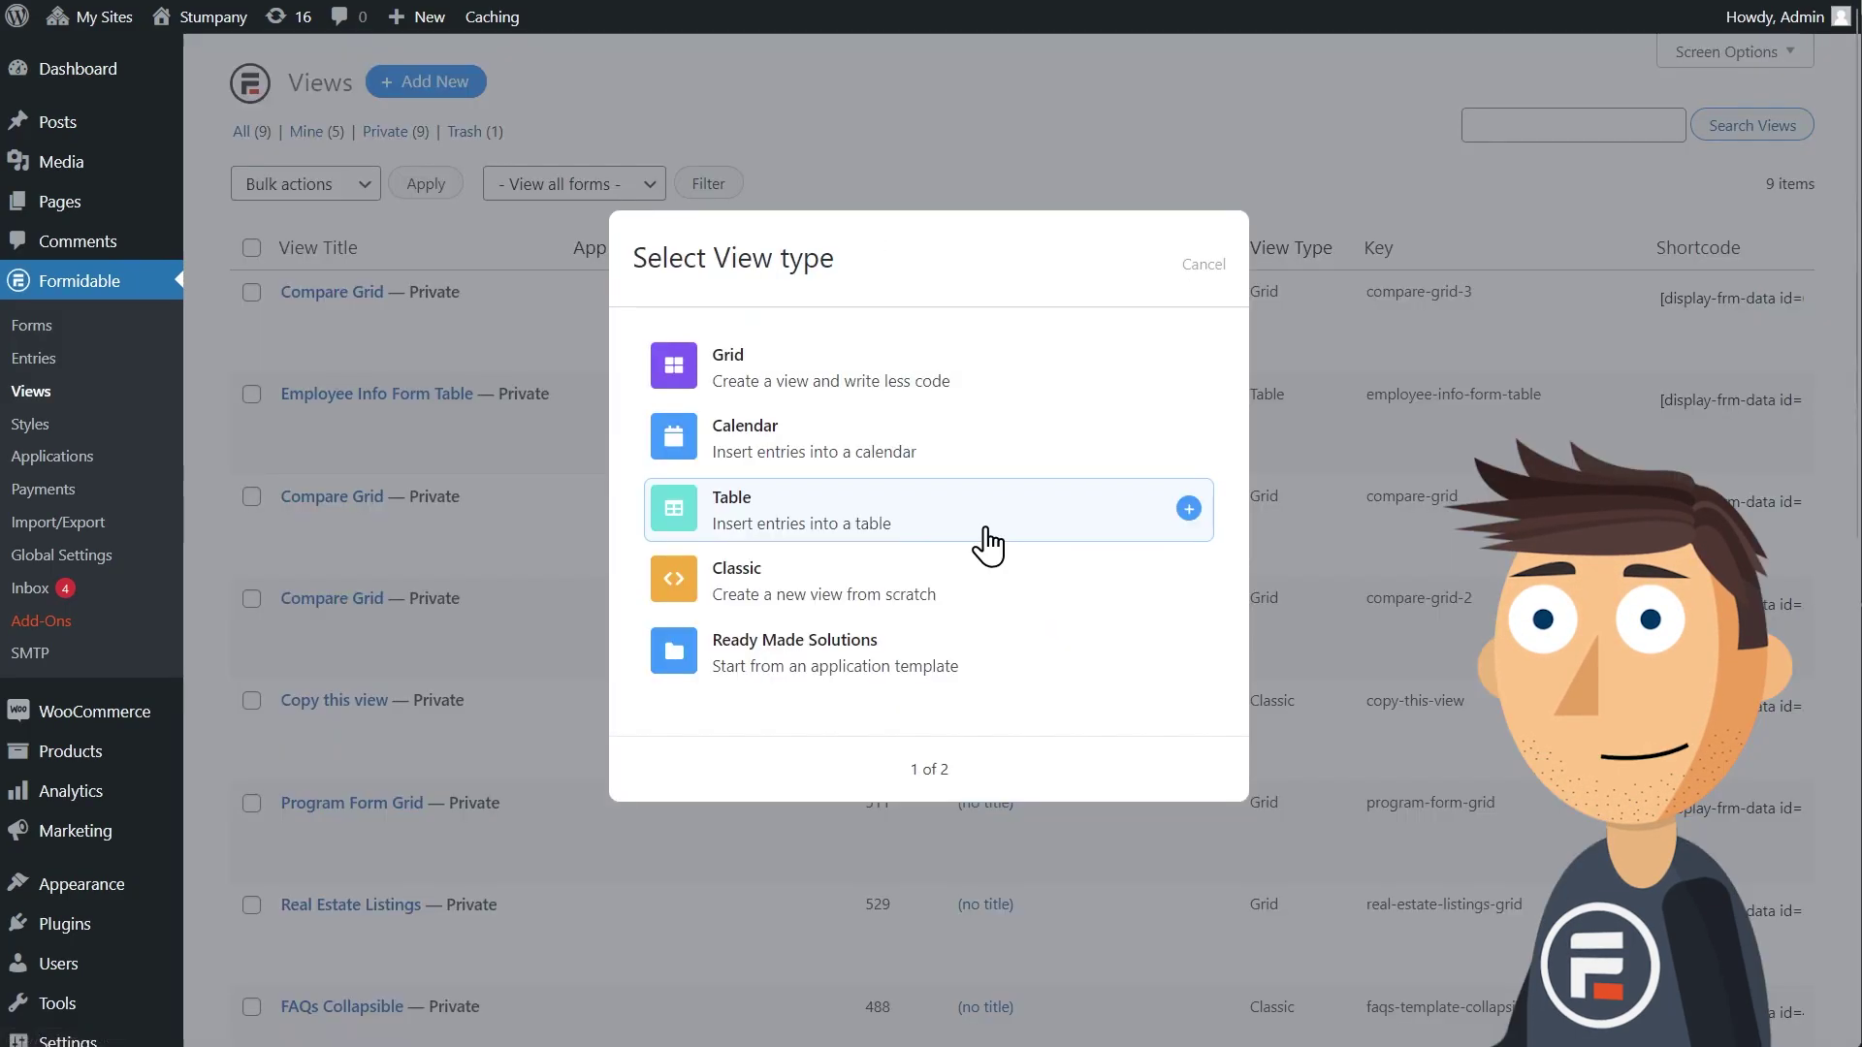
left_click(845, 367)
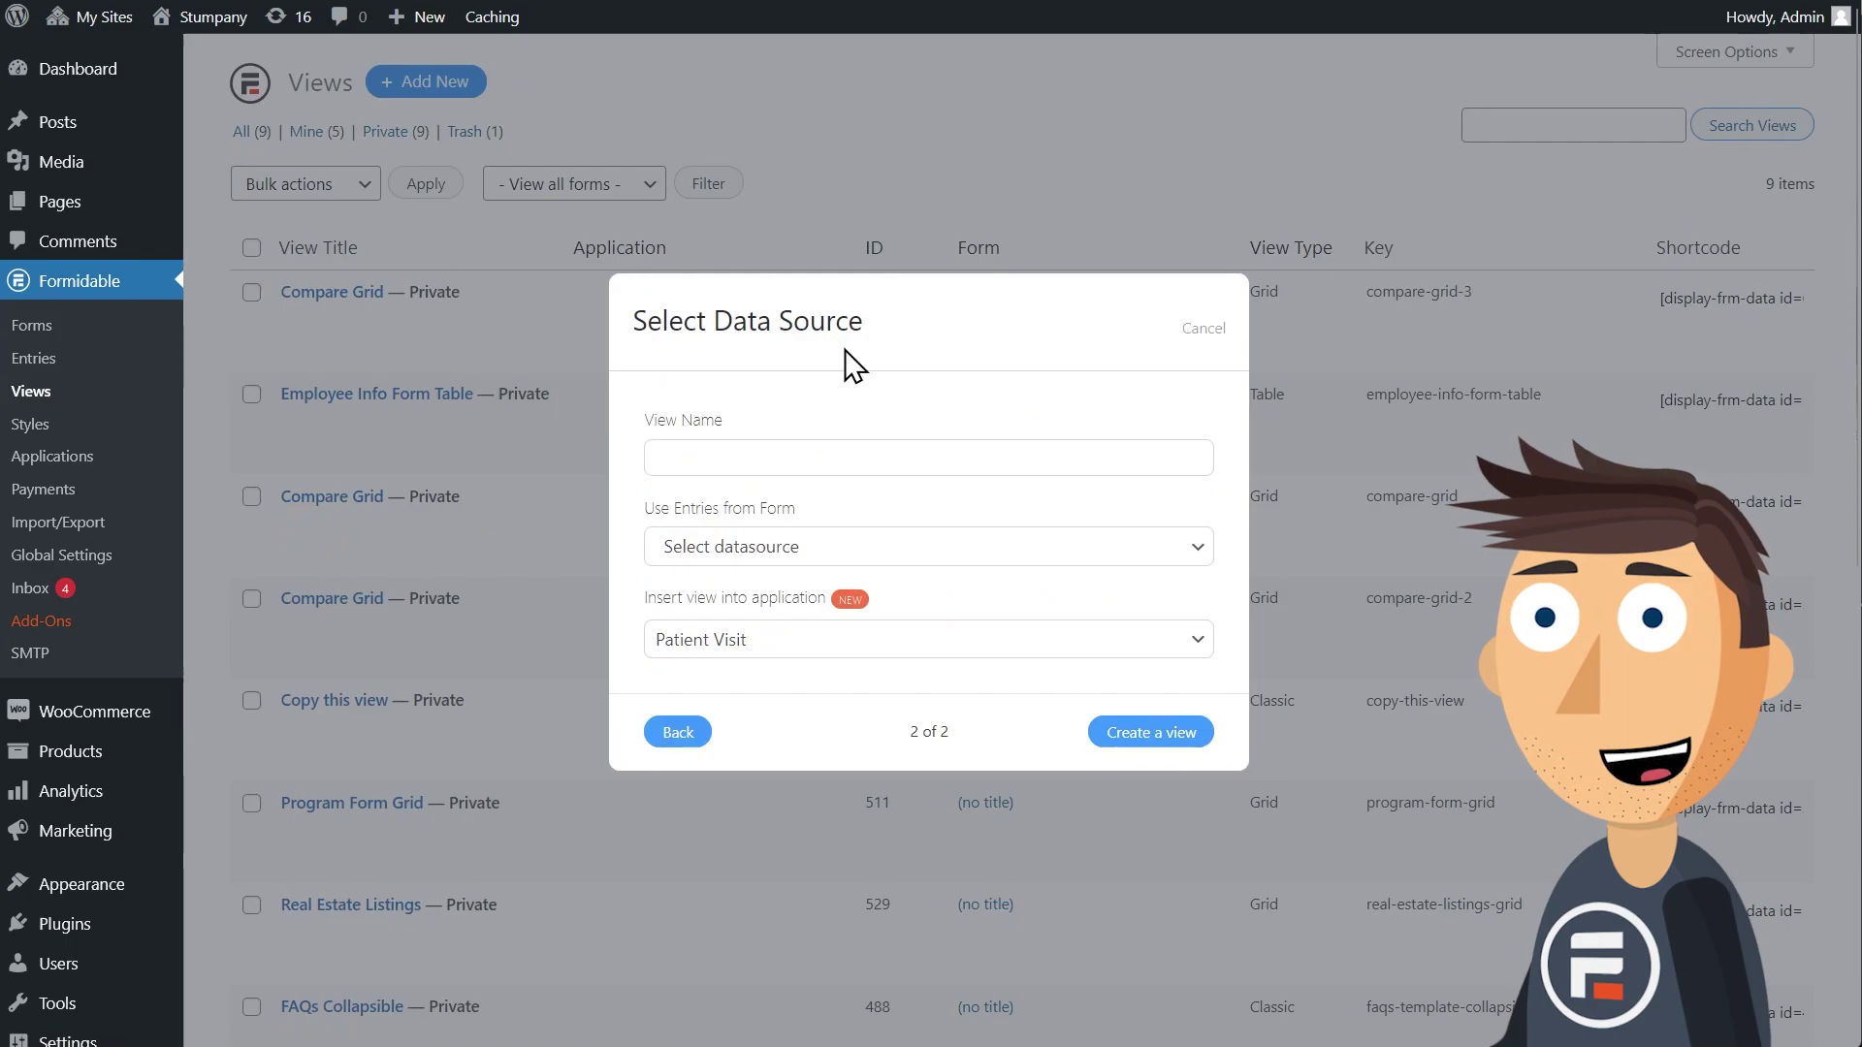
left_click(813, 551)
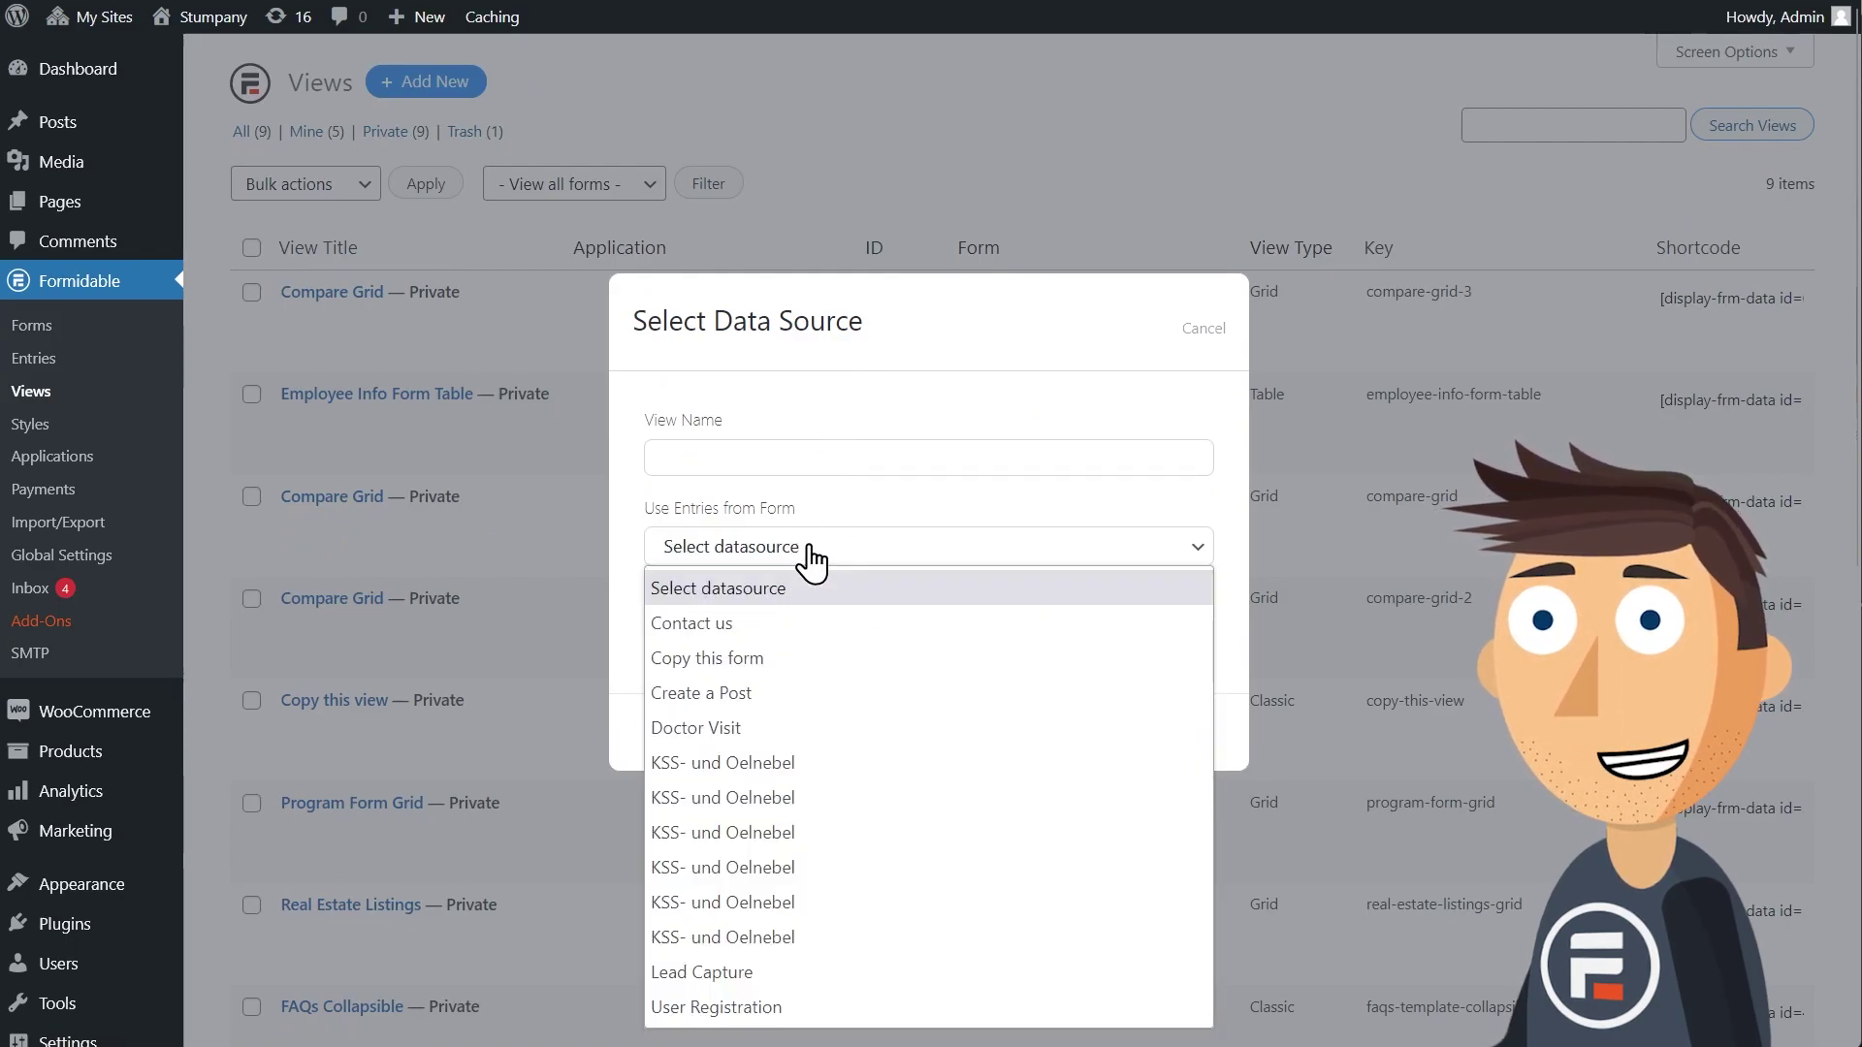
left_click(699, 727)
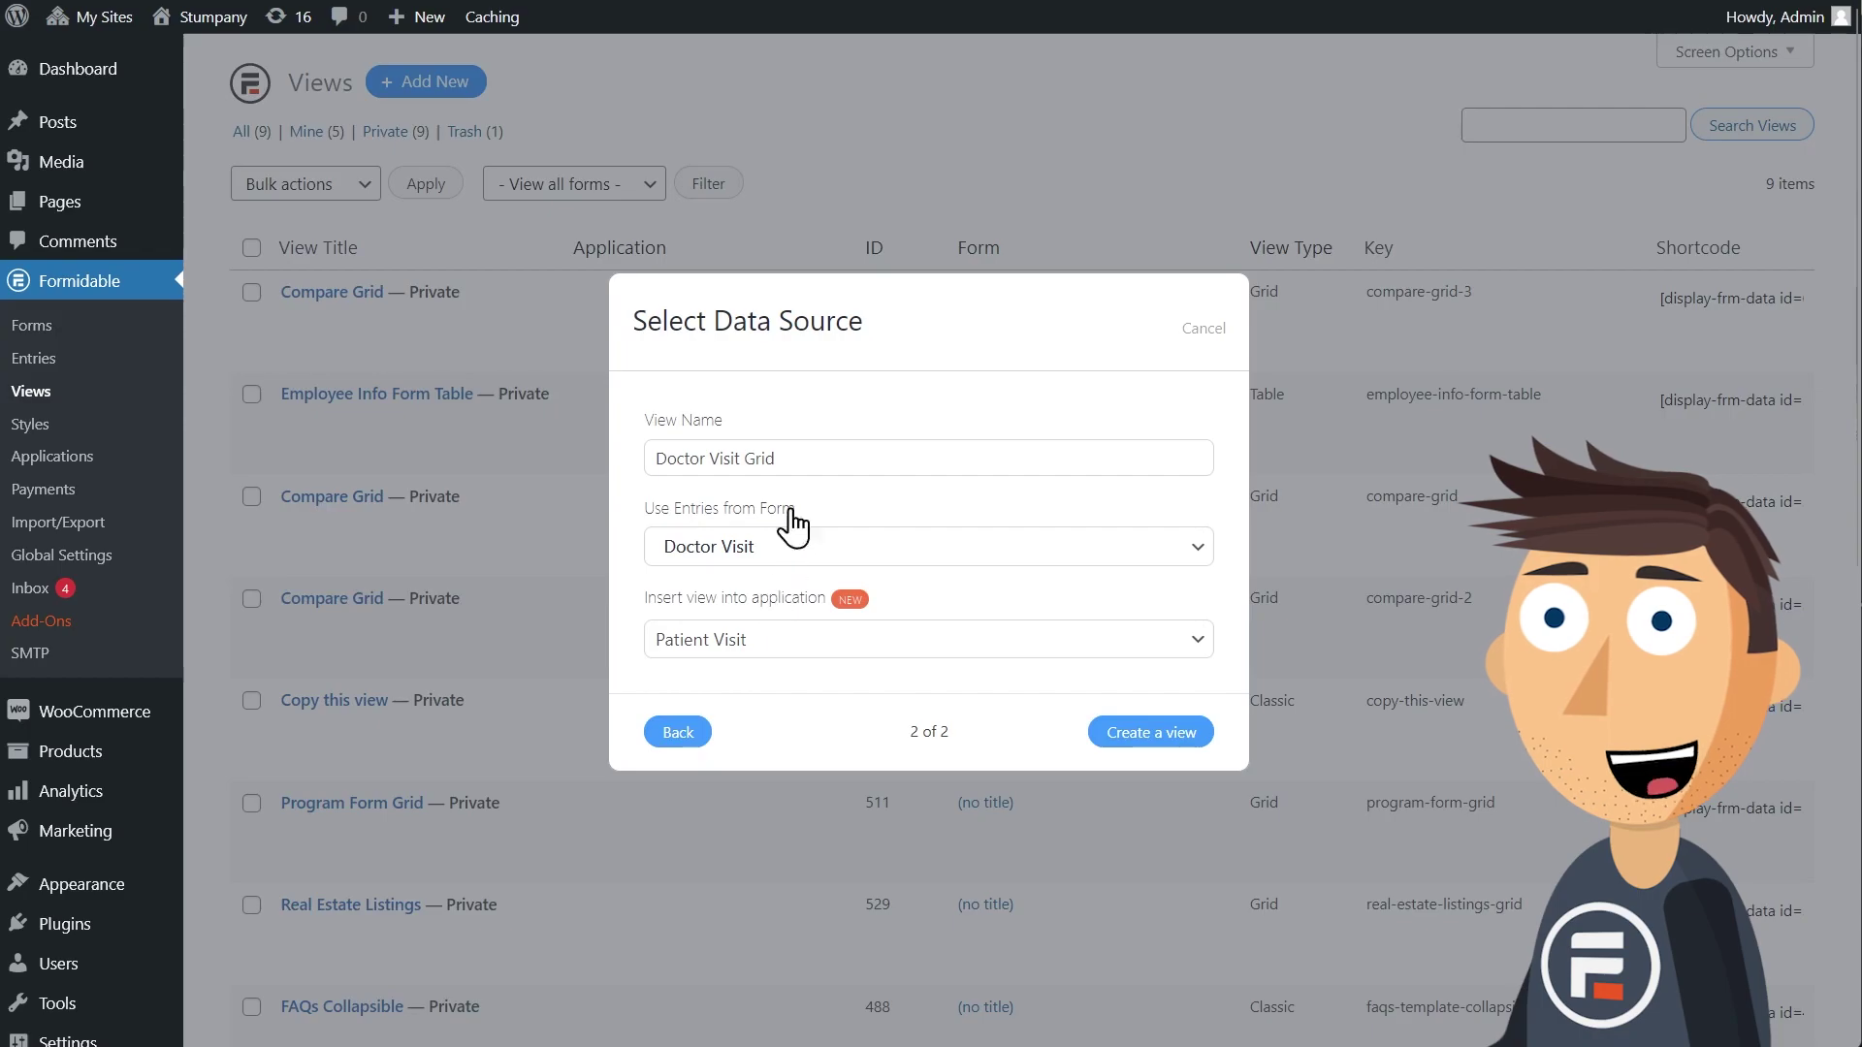
Create the view and apply a listing layout: a two-column row plus extra cells.
left_click(1130, 745)
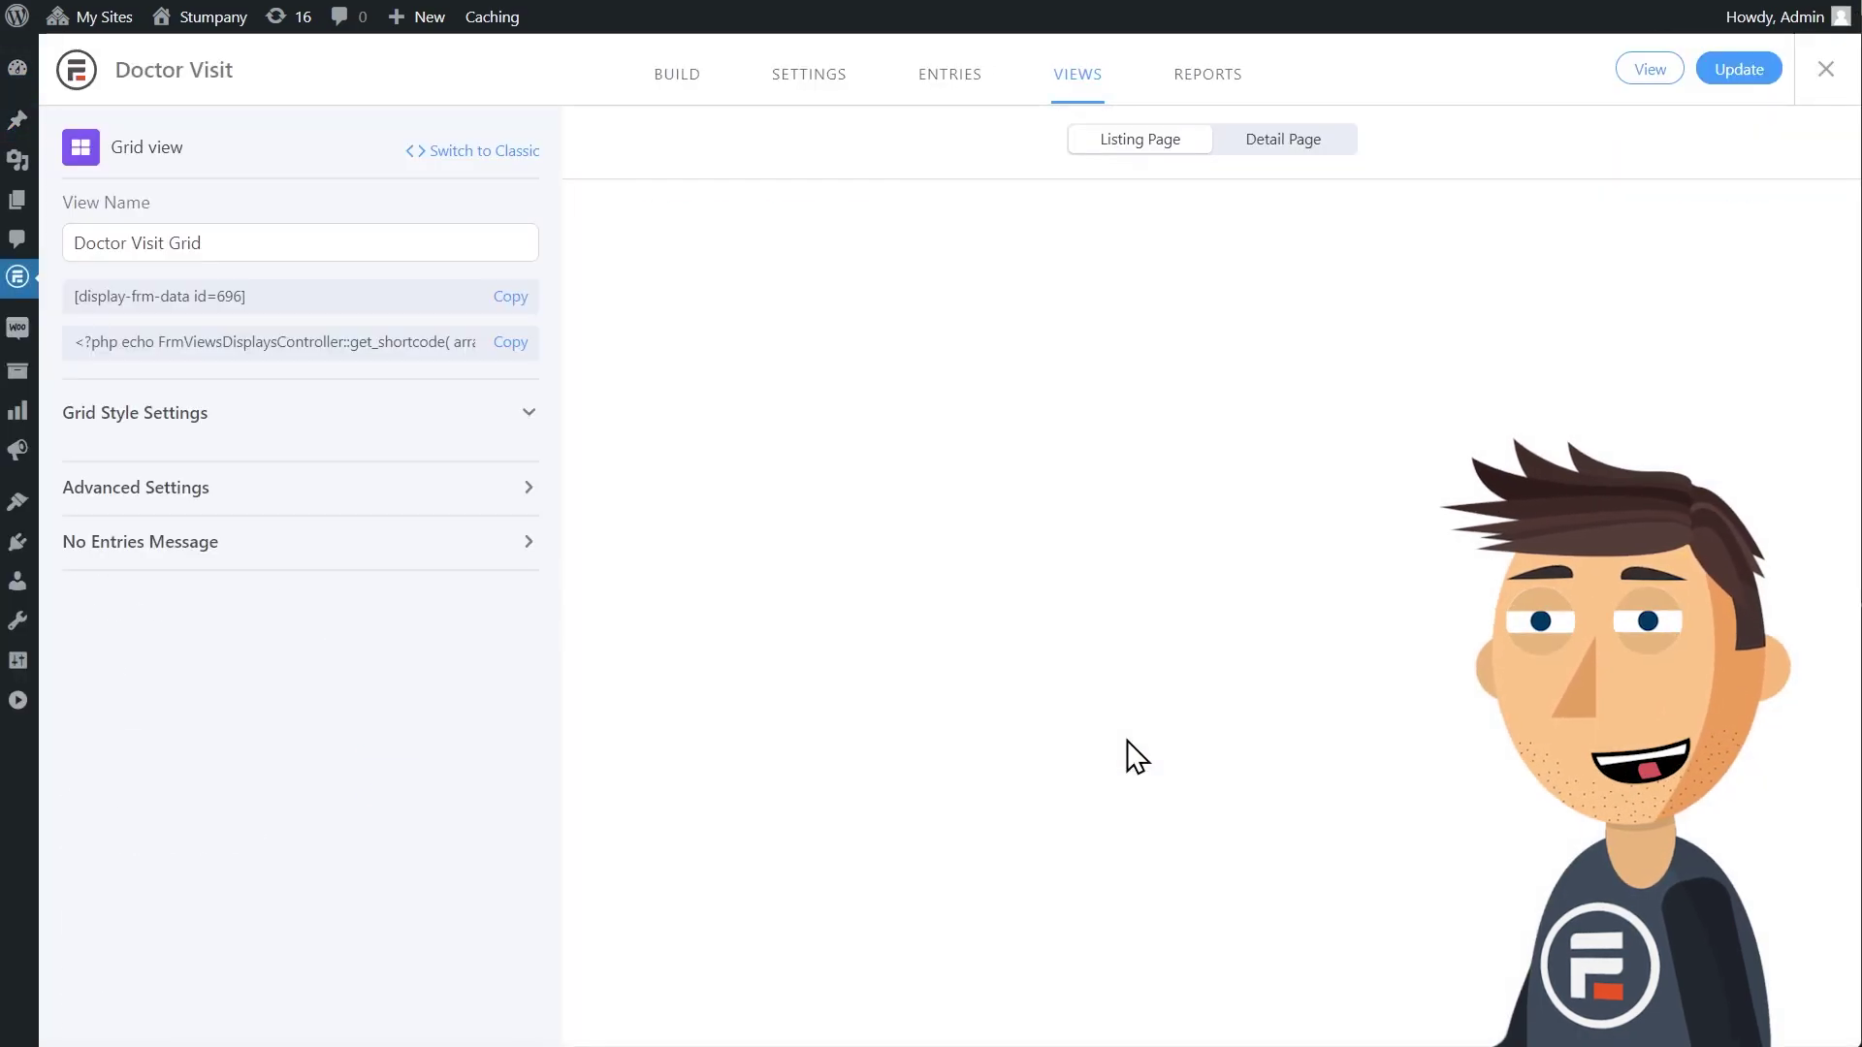
left_click(1210, 676)
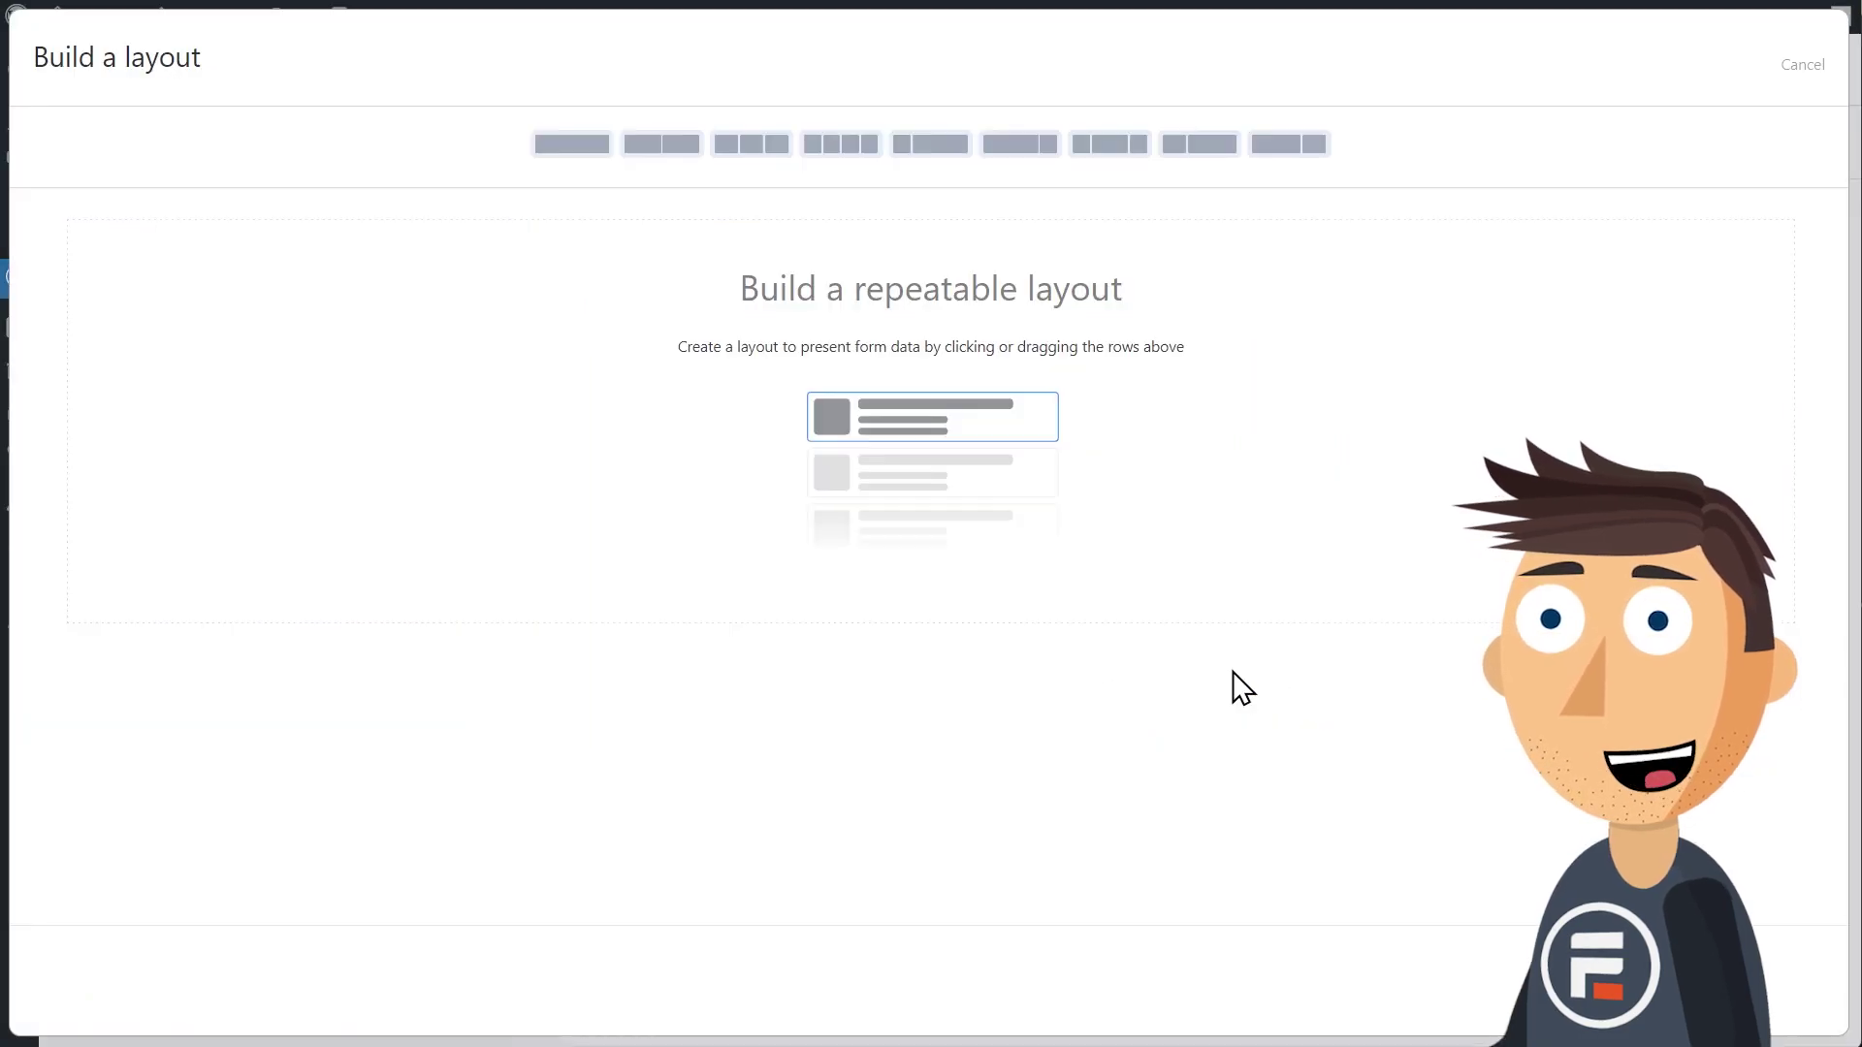
left_click(1019, 145)
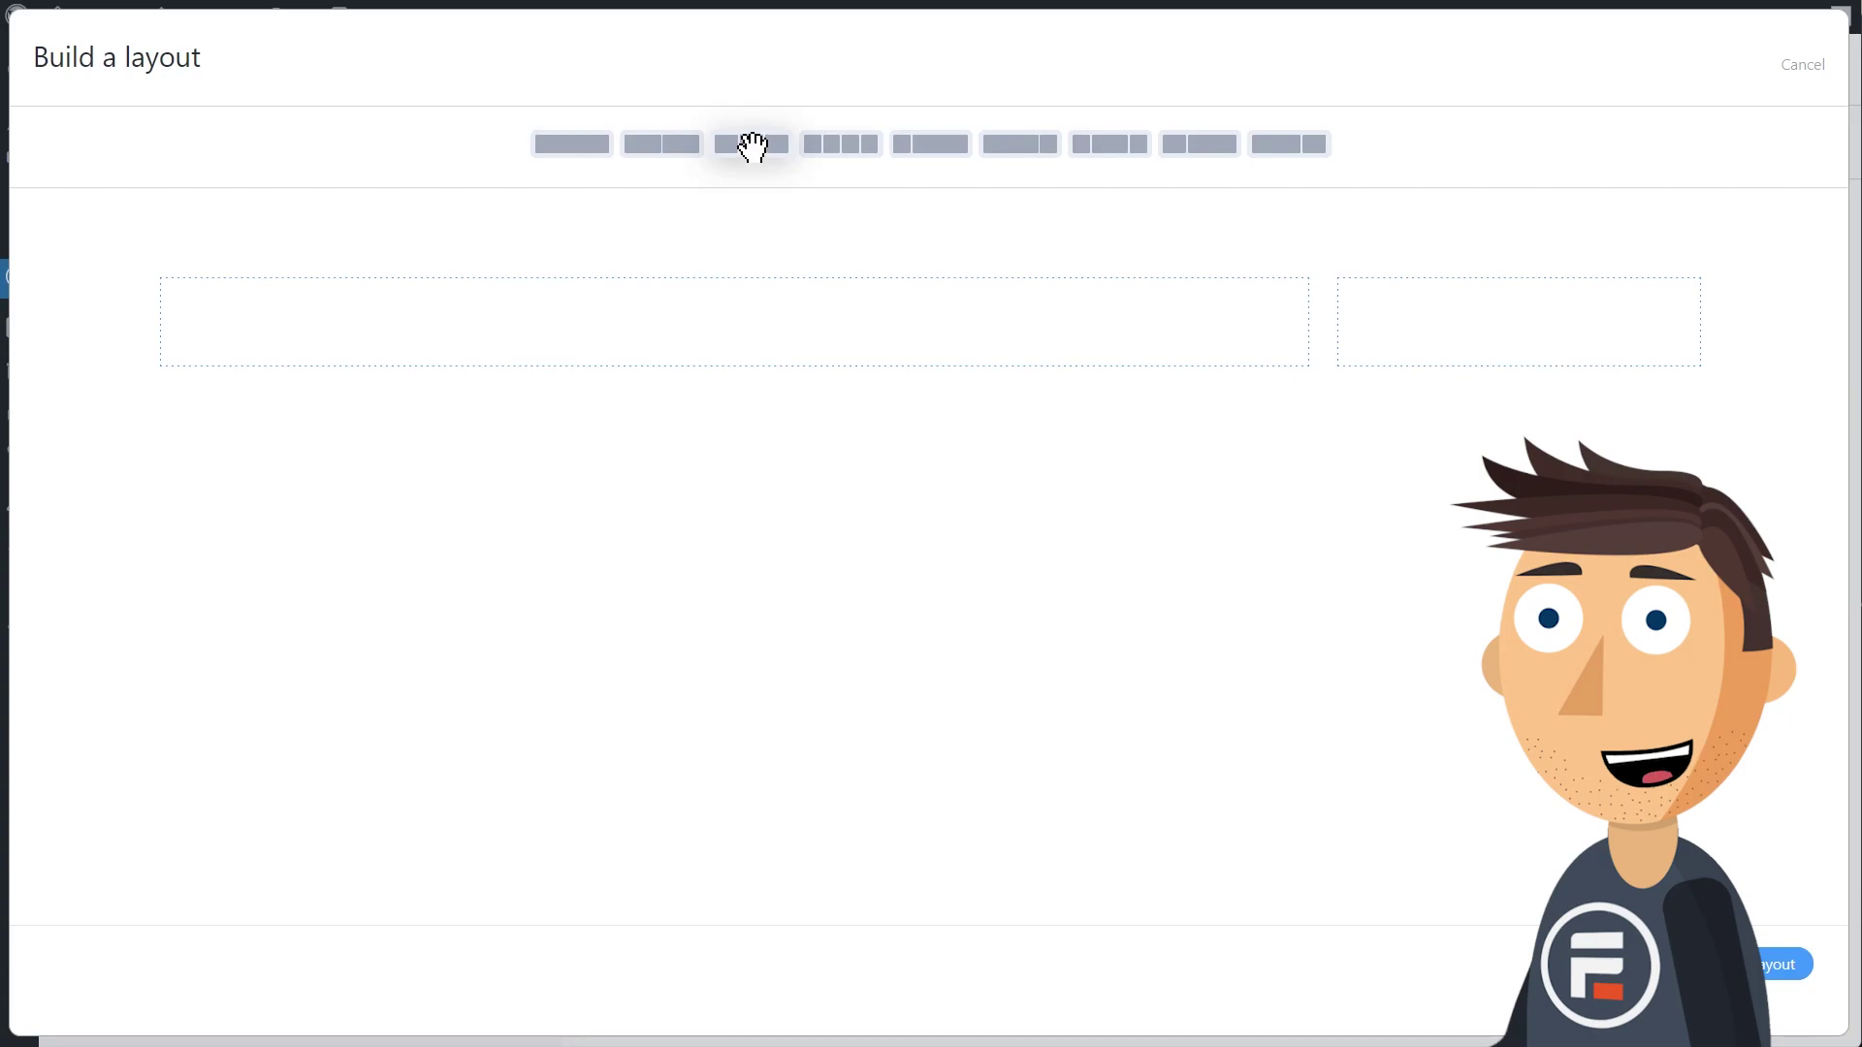
left_click_drag(751, 143, 729, 300)
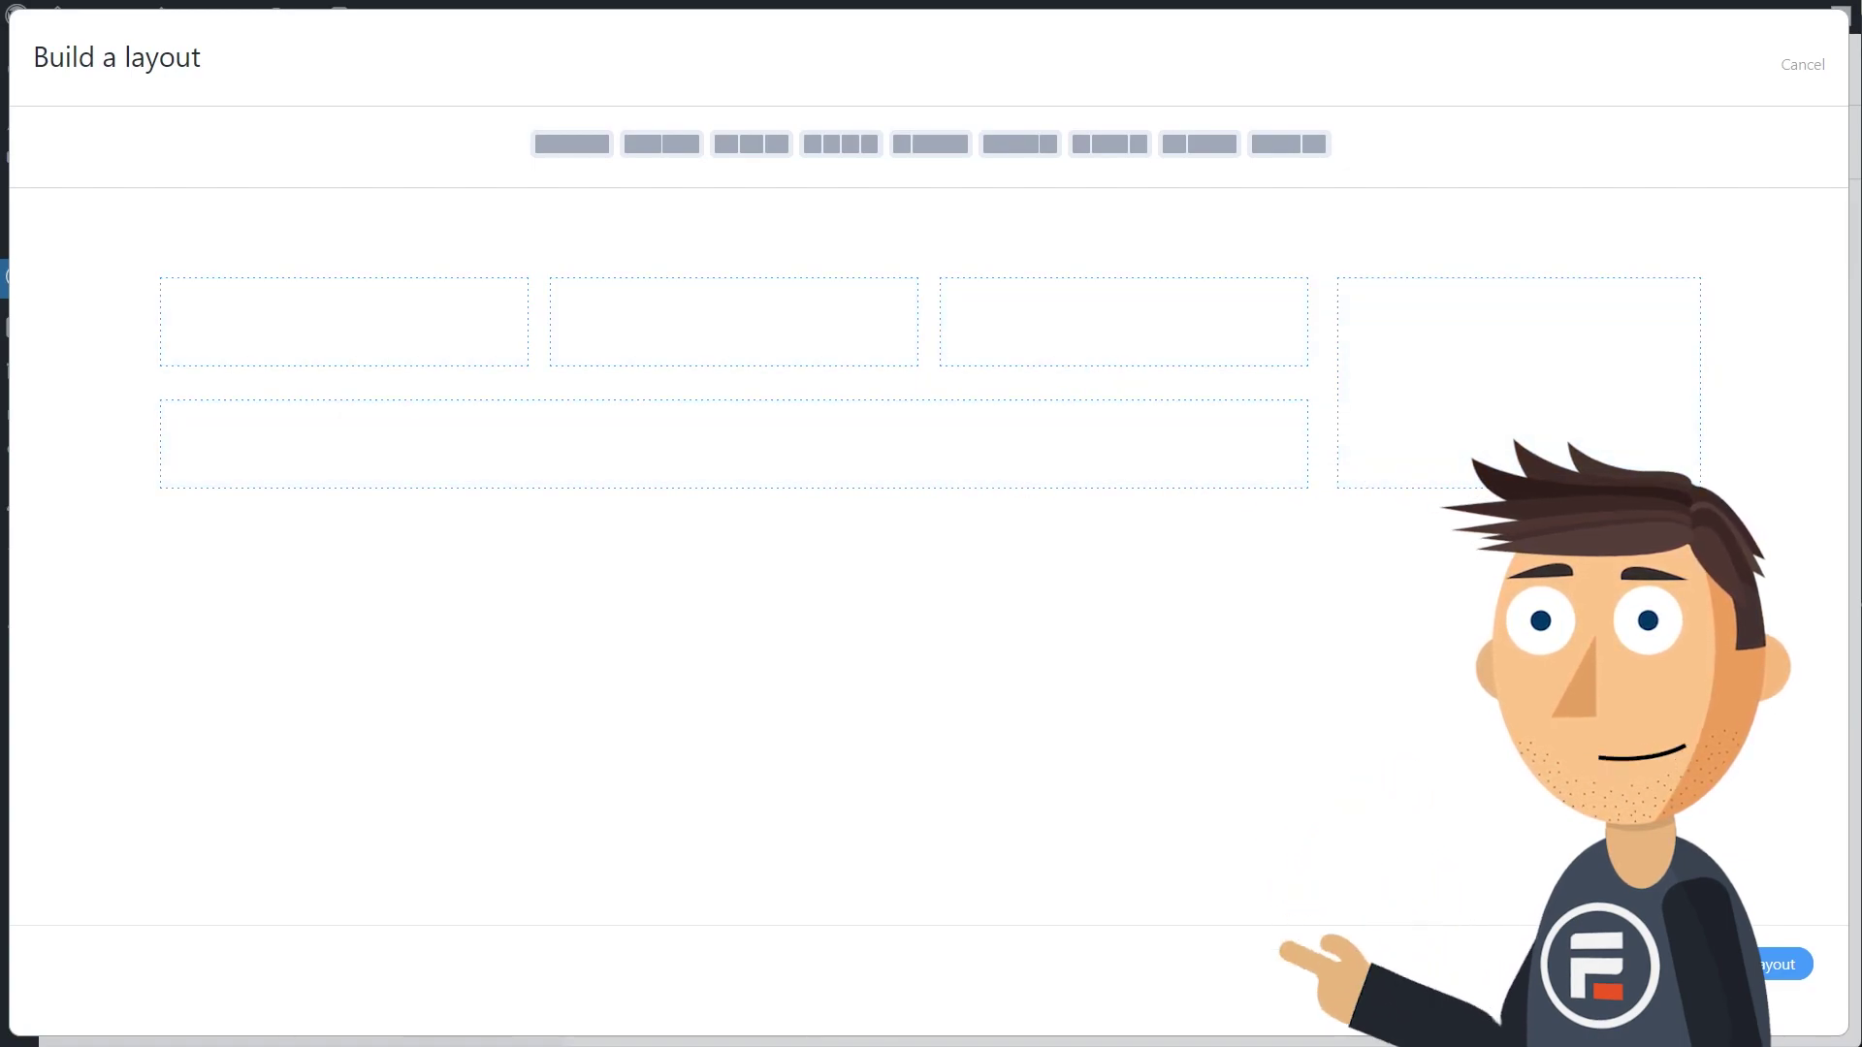
left_click(1772, 968)
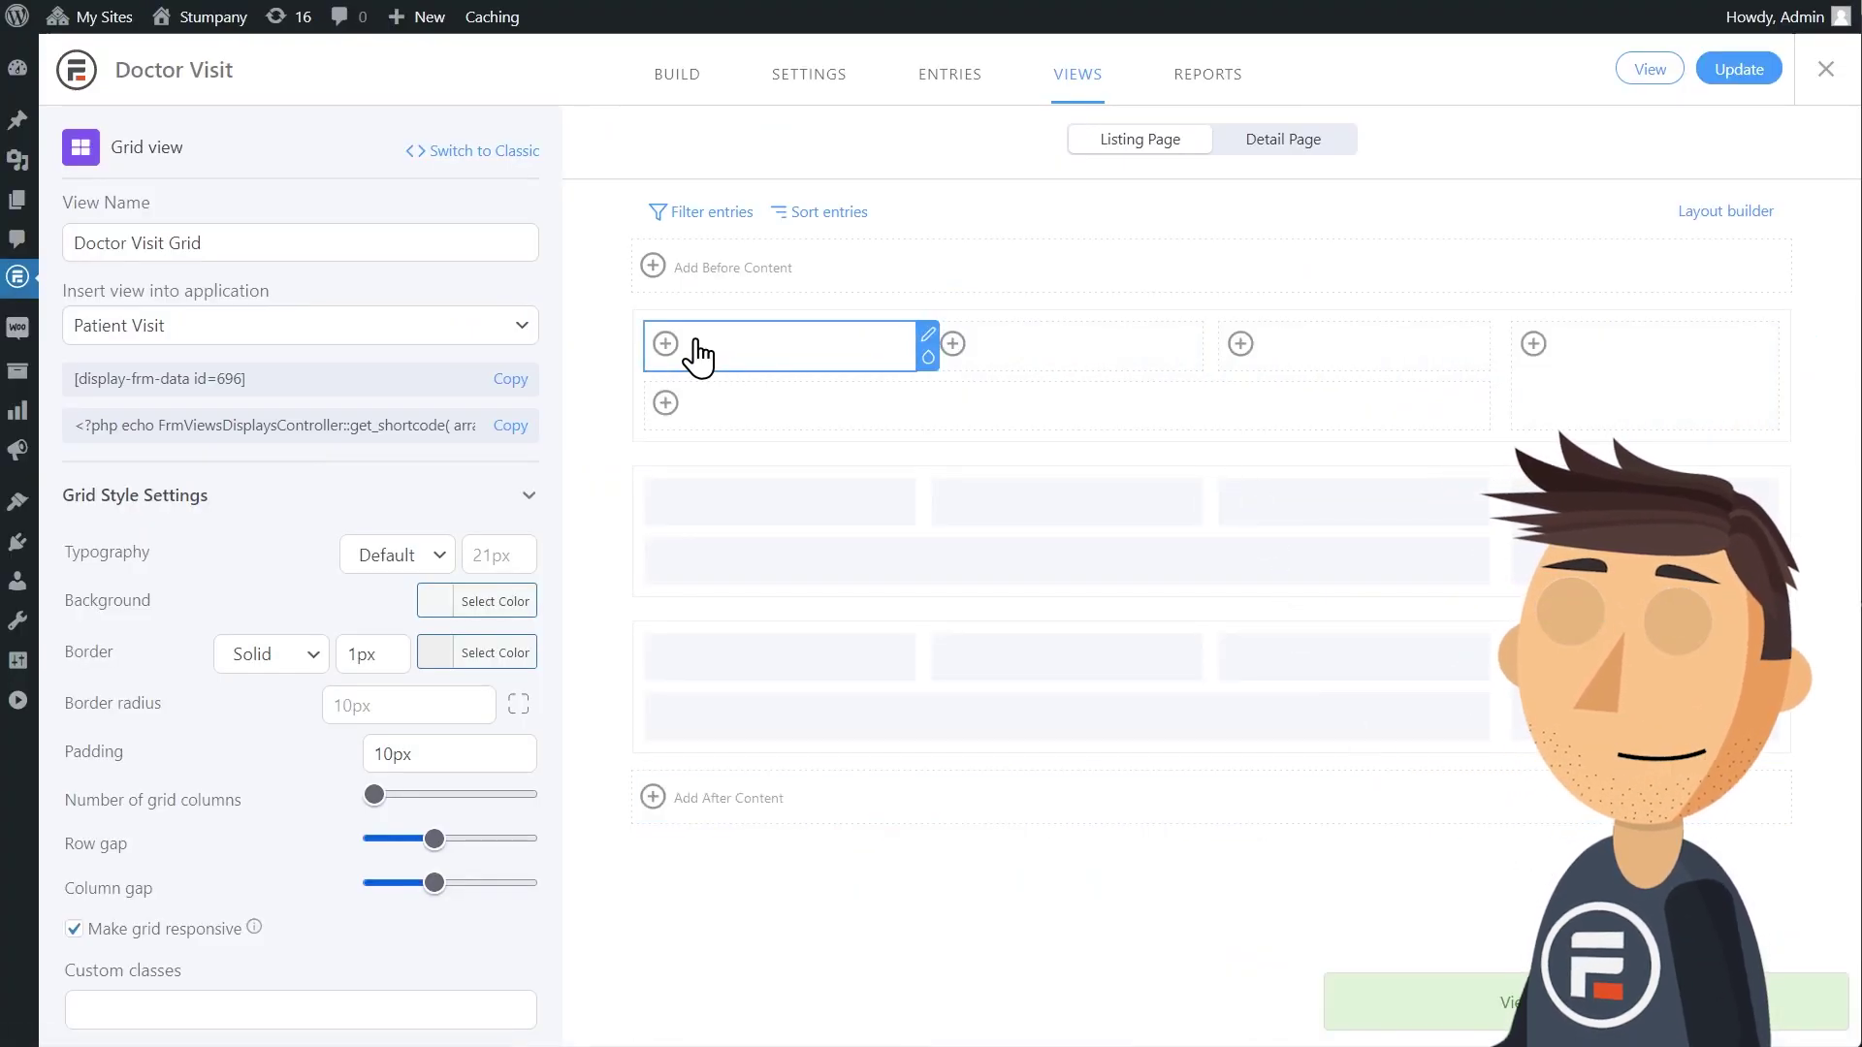
Fill the grid cells with Name, urgency and three existing-condition fields.
left_click(699, 355)
left_click(748, 349)
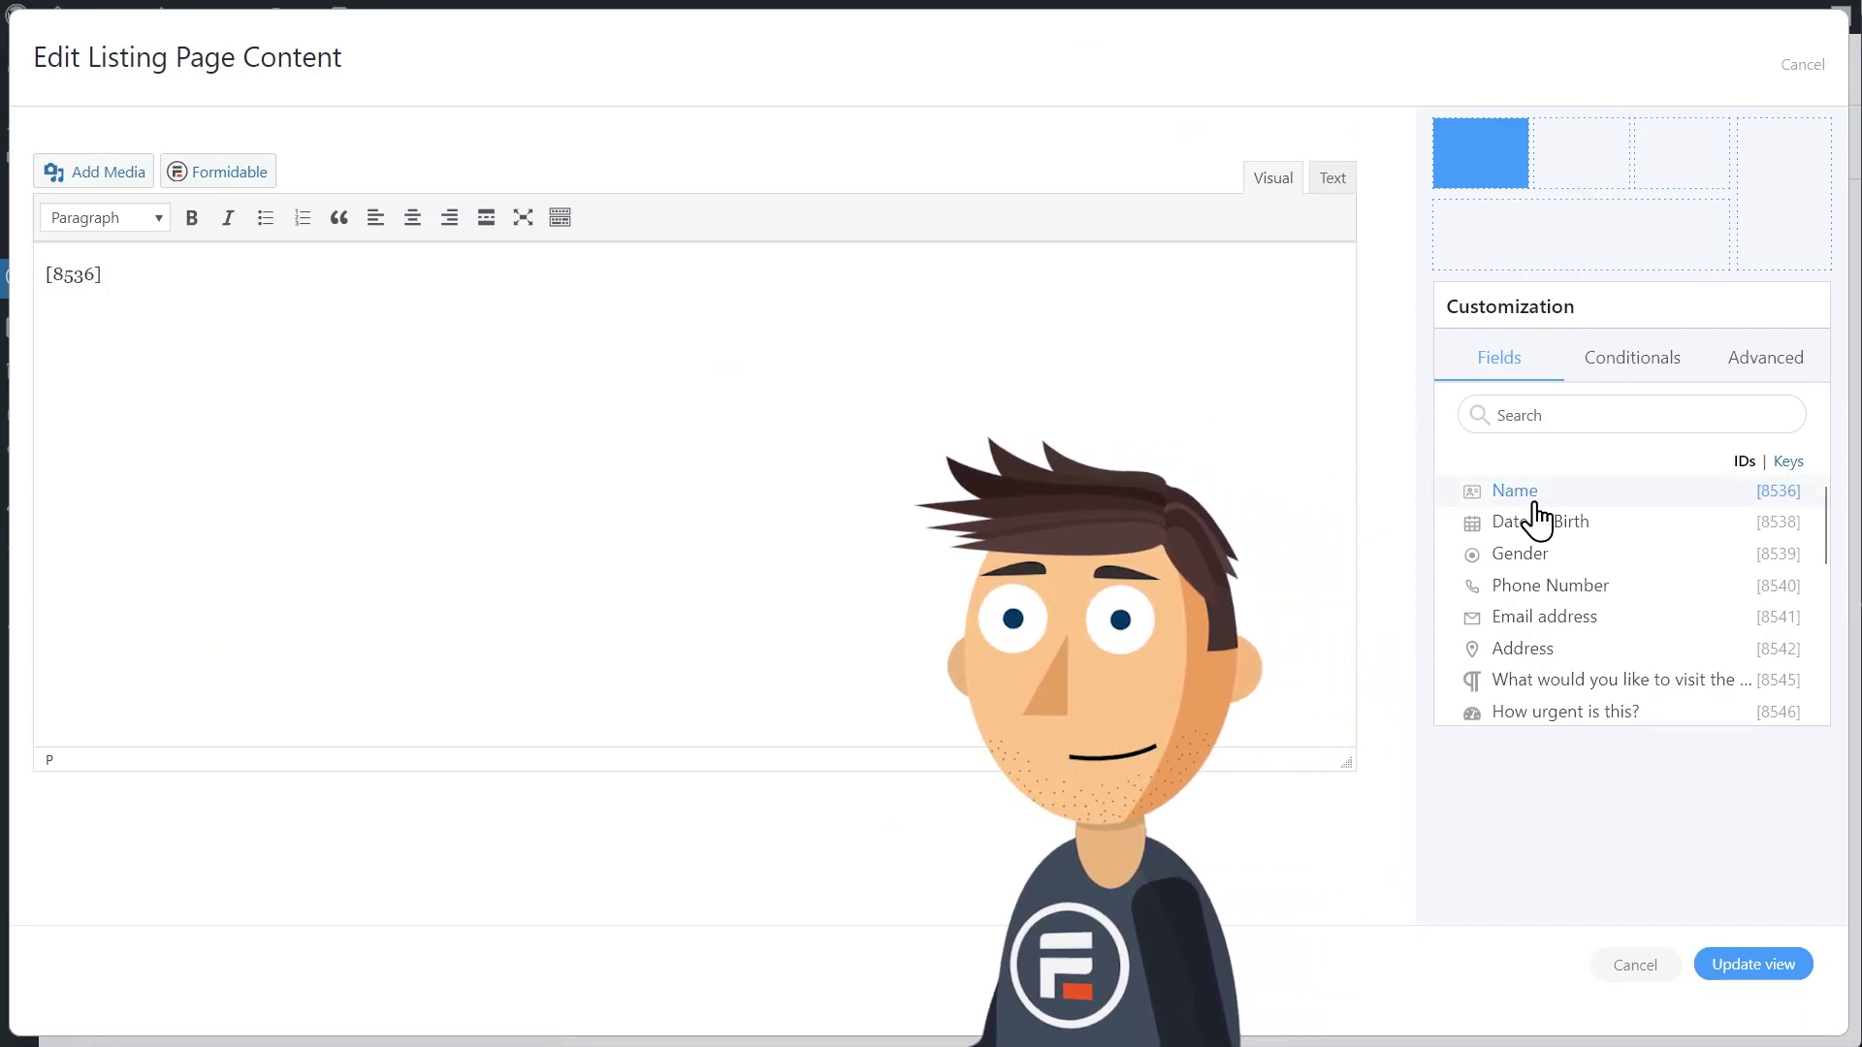
left_click(1582, 177)
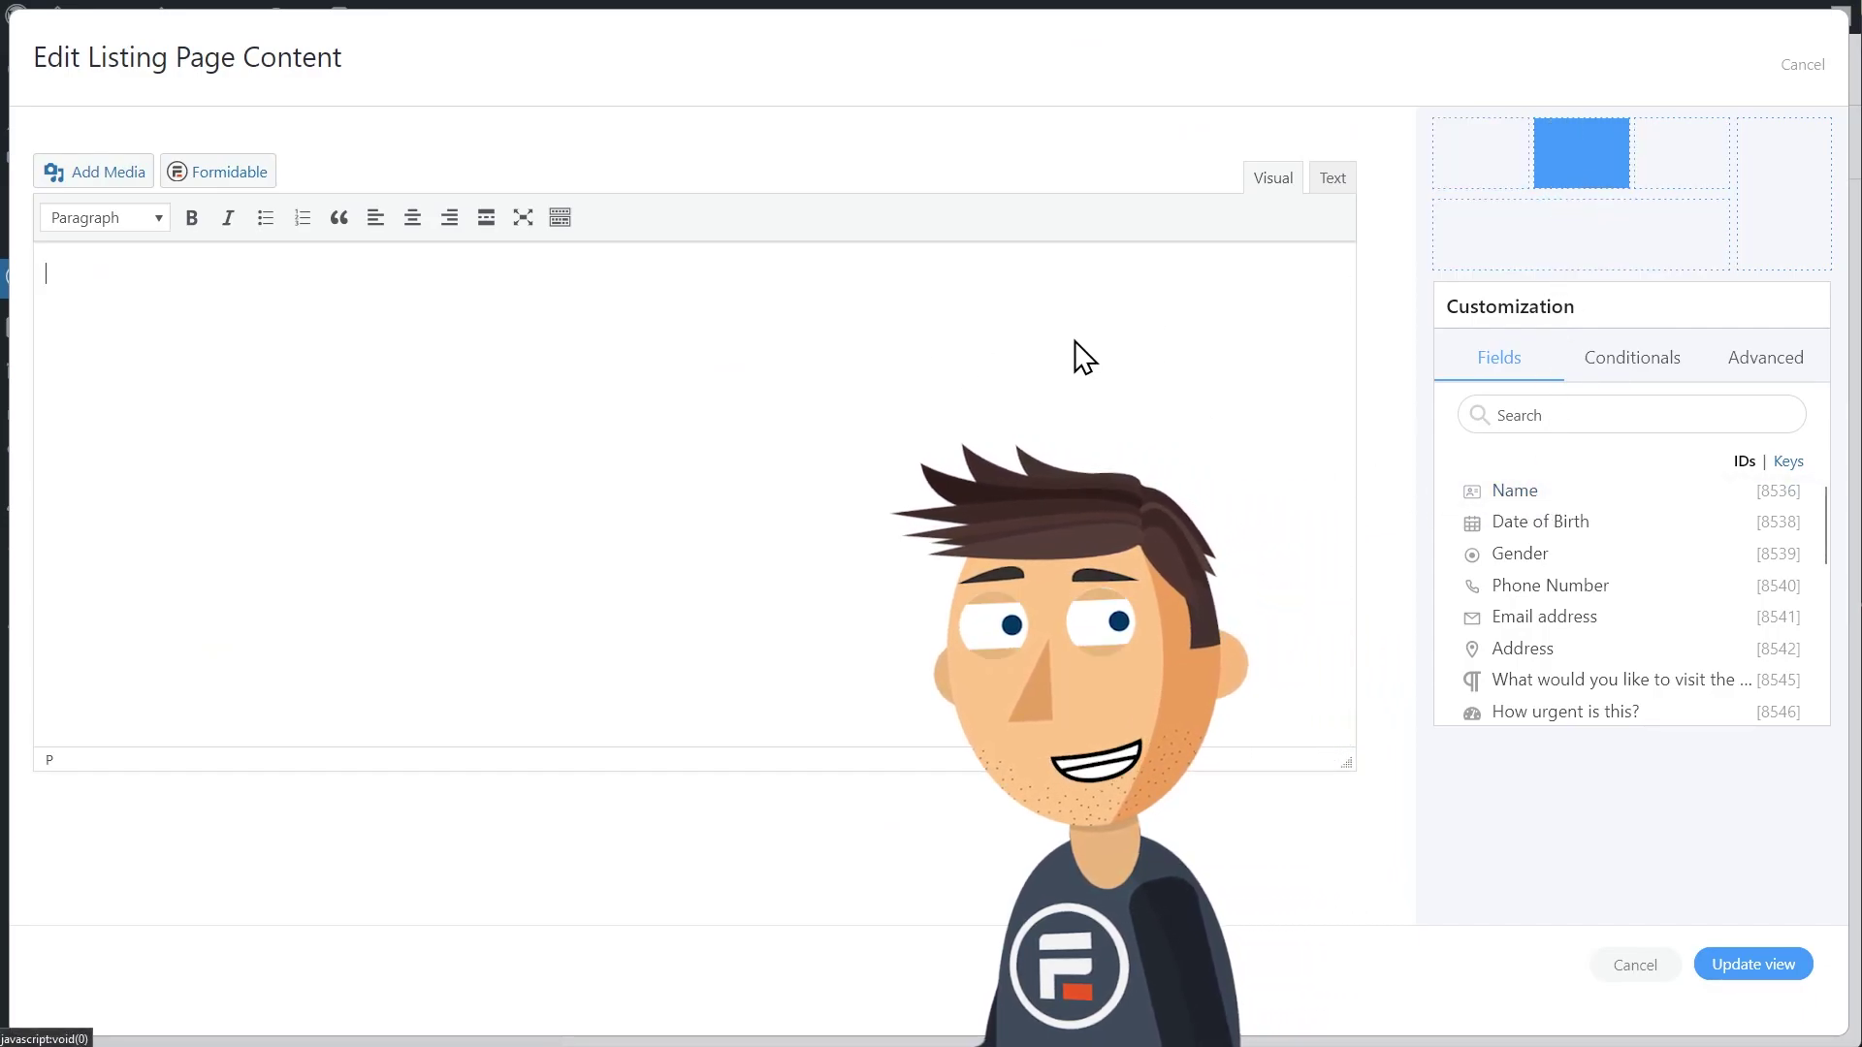
scroll(1556, 685, "down", 2)
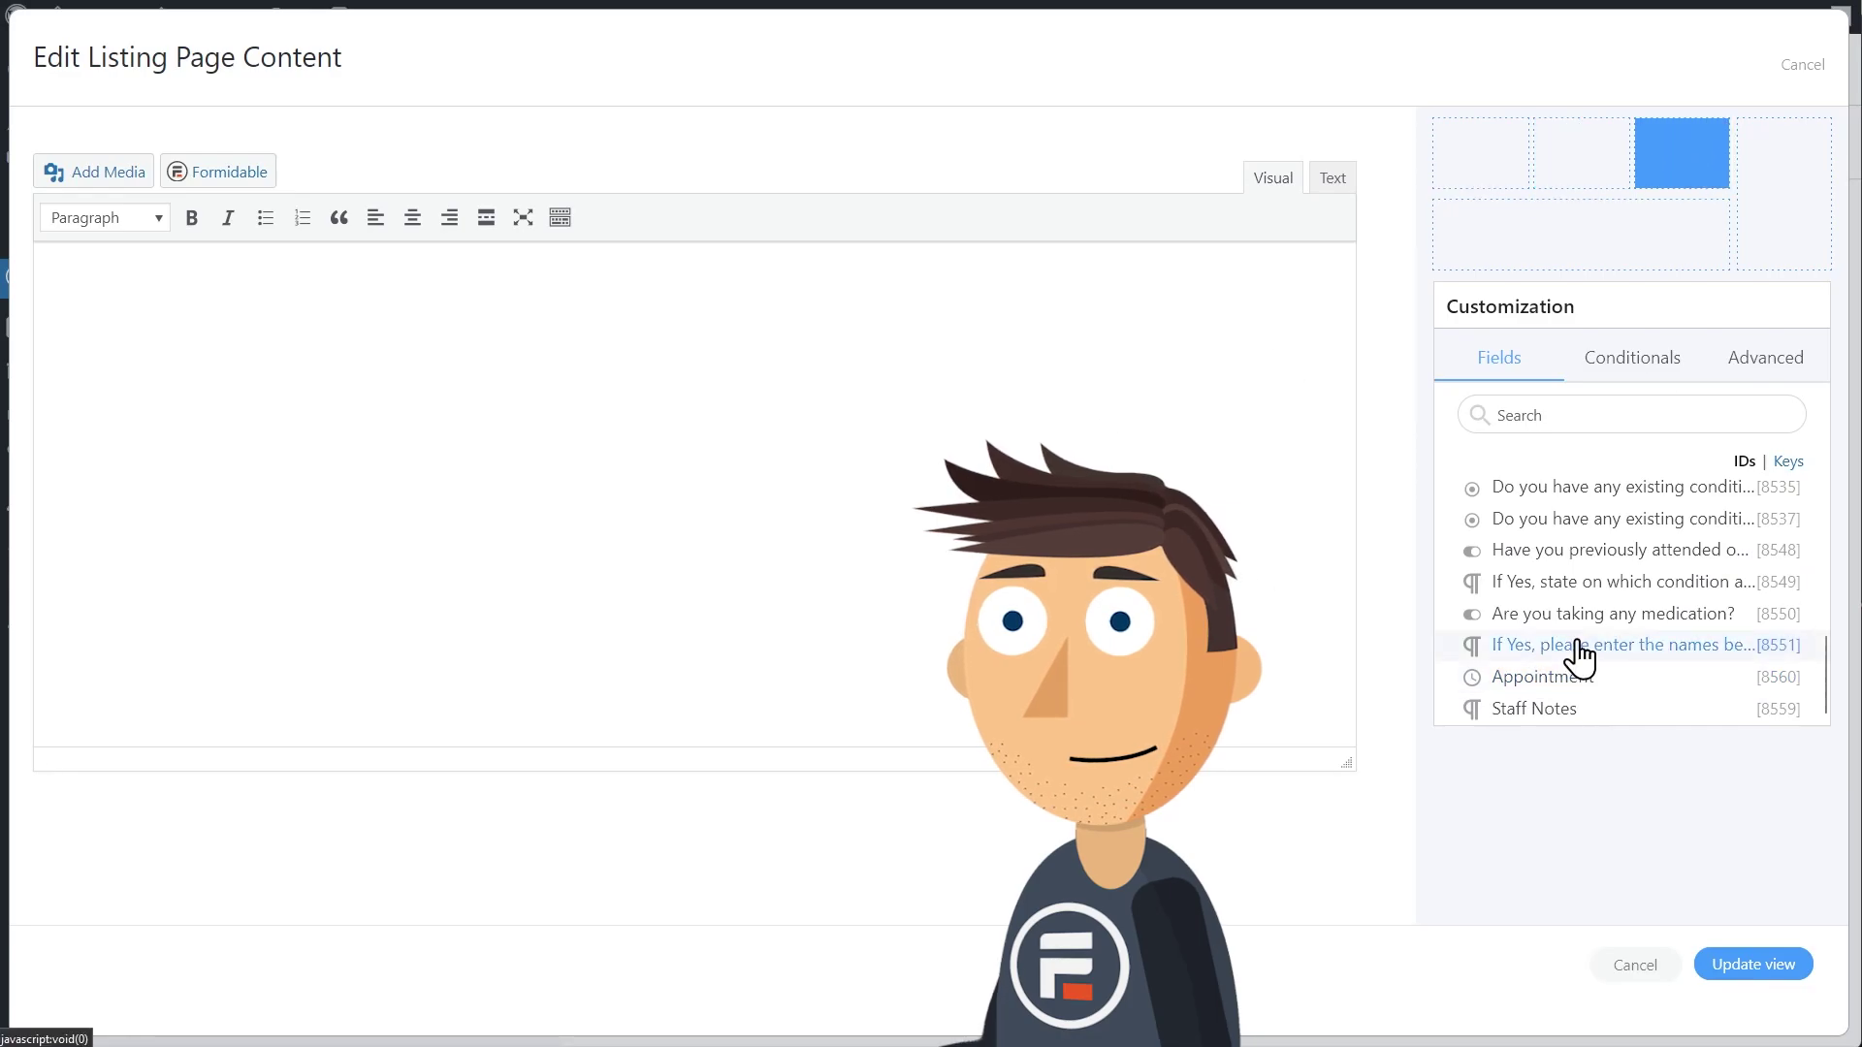
scroll(1580, 654, "up", 3)
left_click(1580, 694)
scroll(1580, 684, "down", 3)
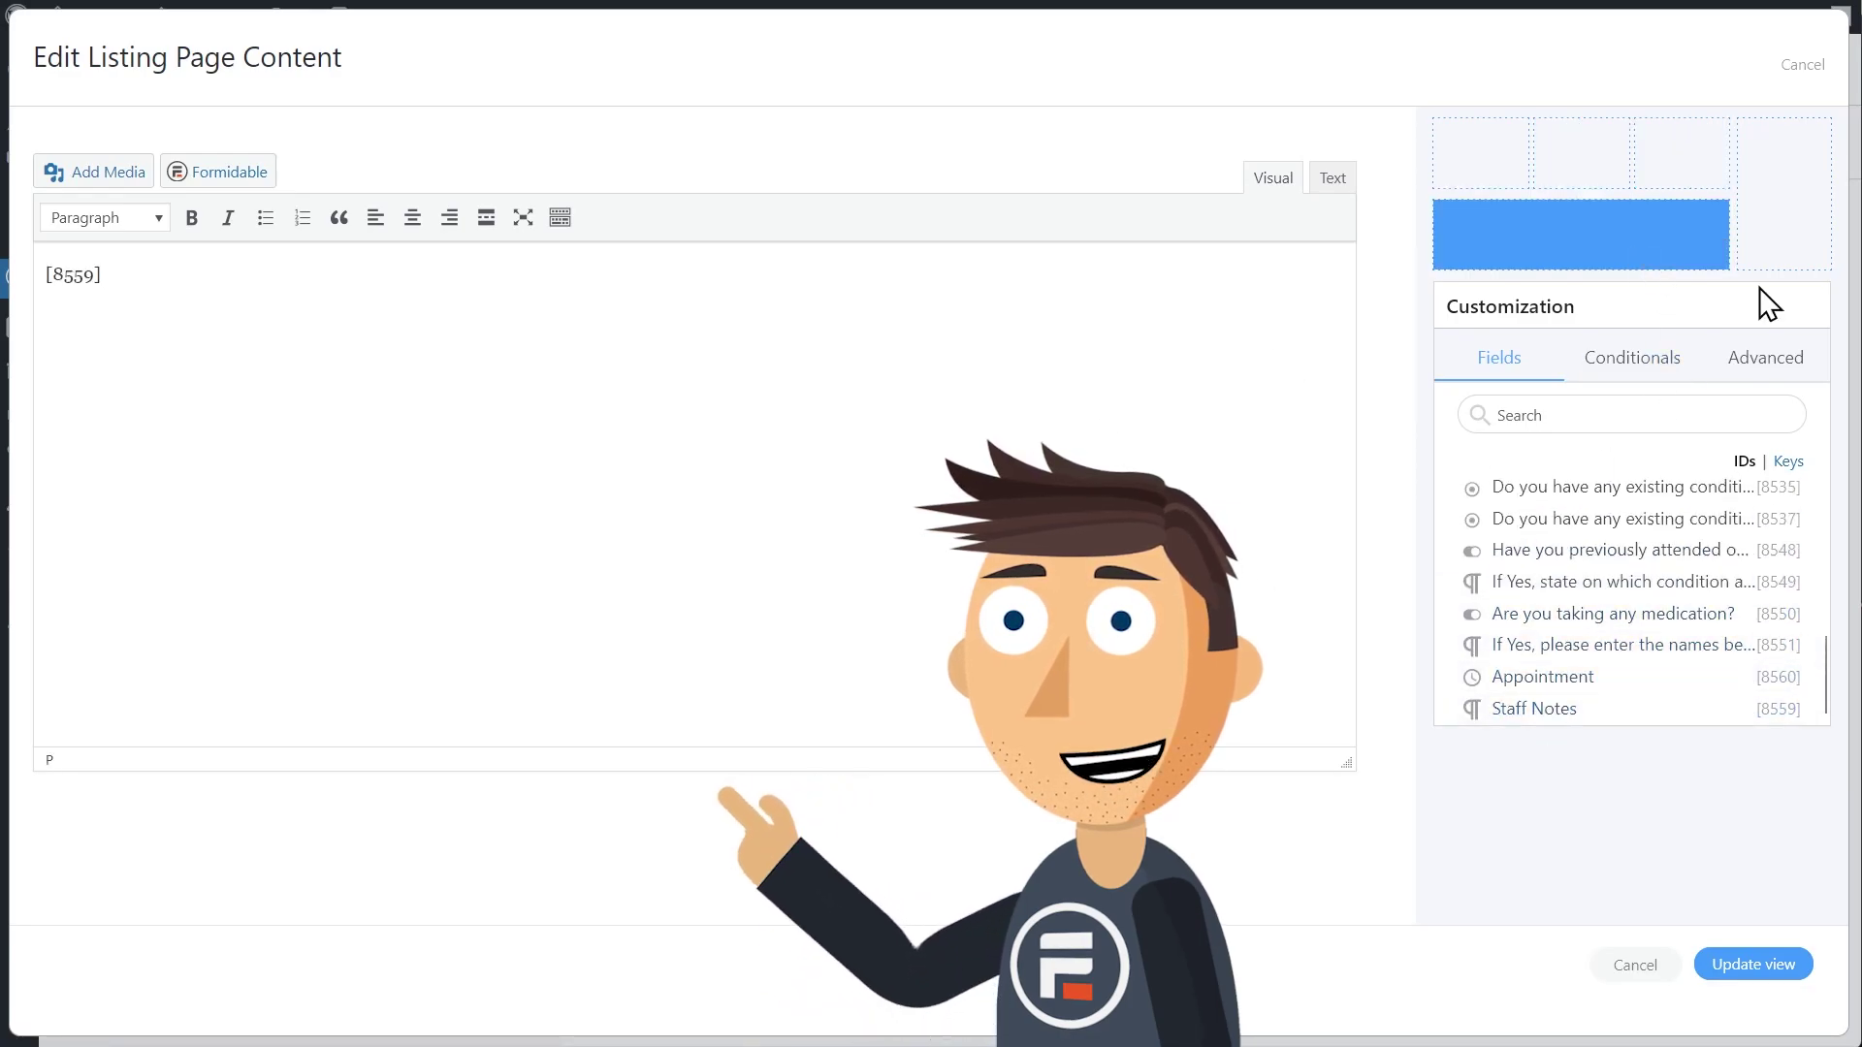
left_click(1781, 220)
scroll(1524, 674, "up", 2)
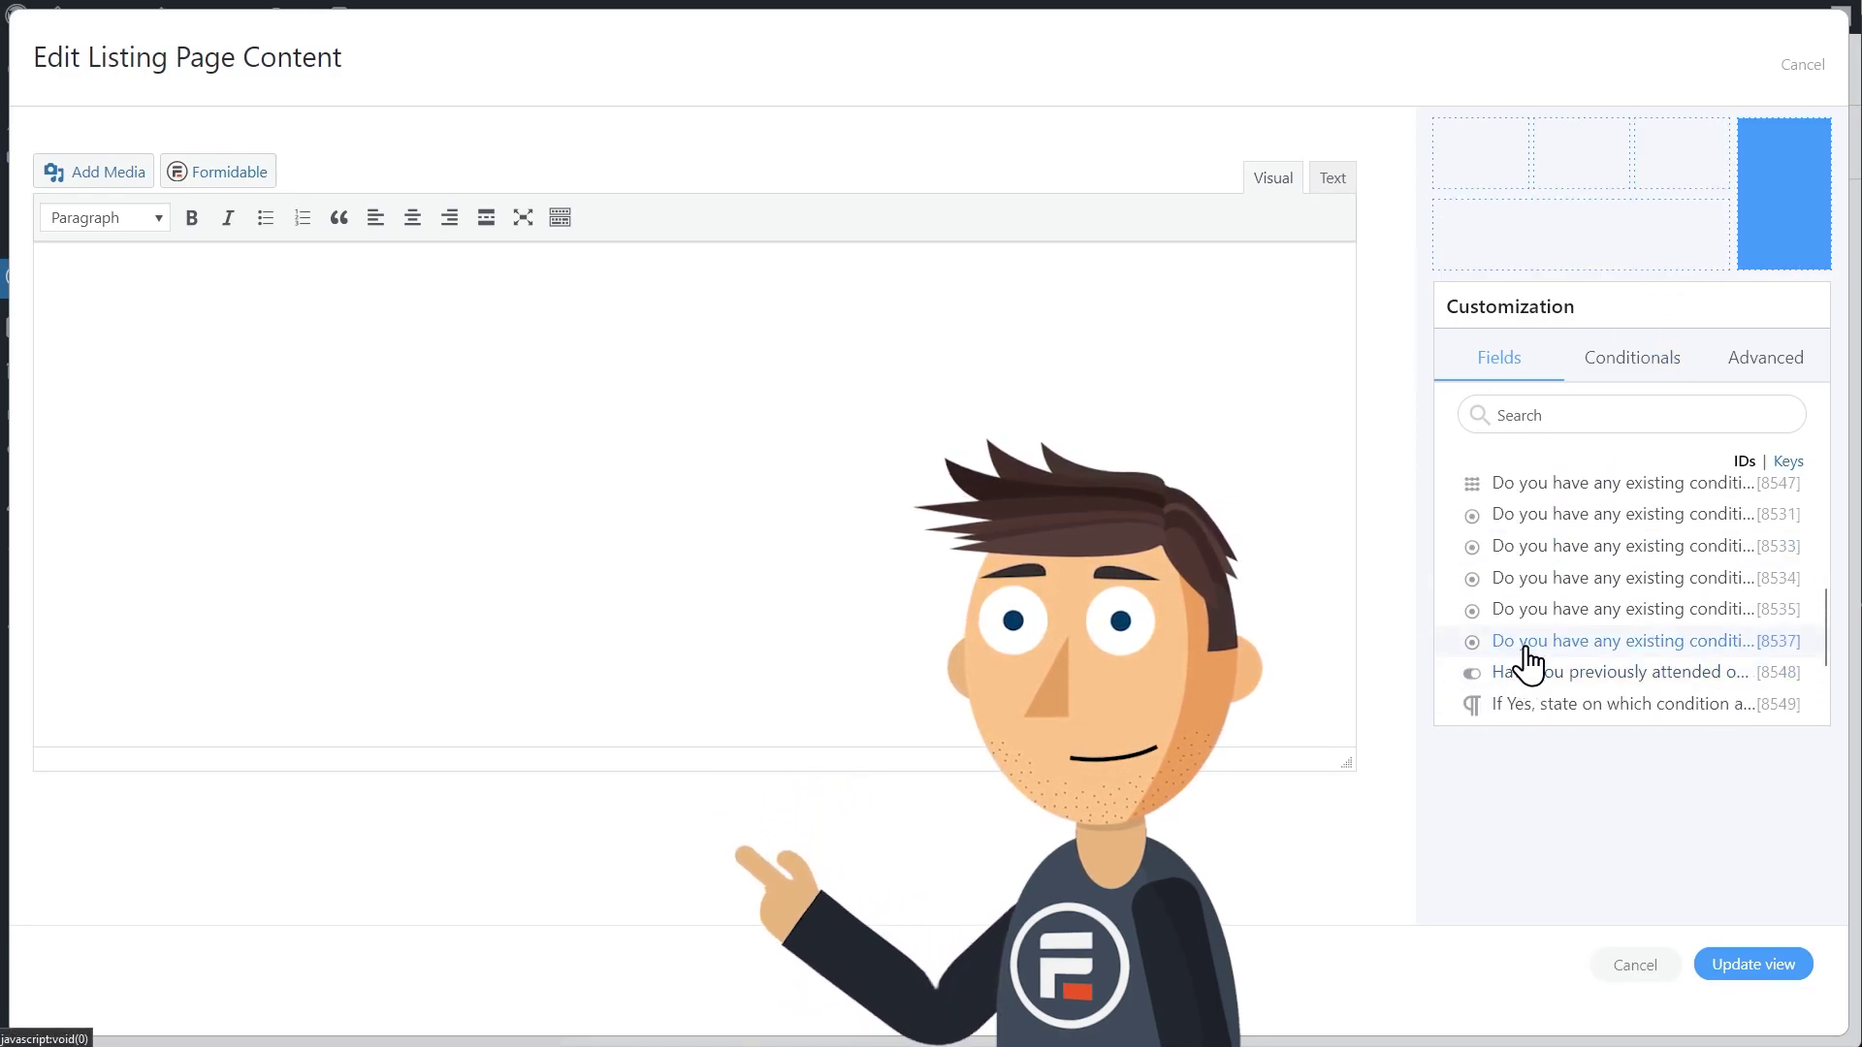
left_click(1534, 567)
left_click(1546, 611)
left_click(1545, 641)
scroll(1558, 670, "down", 3)
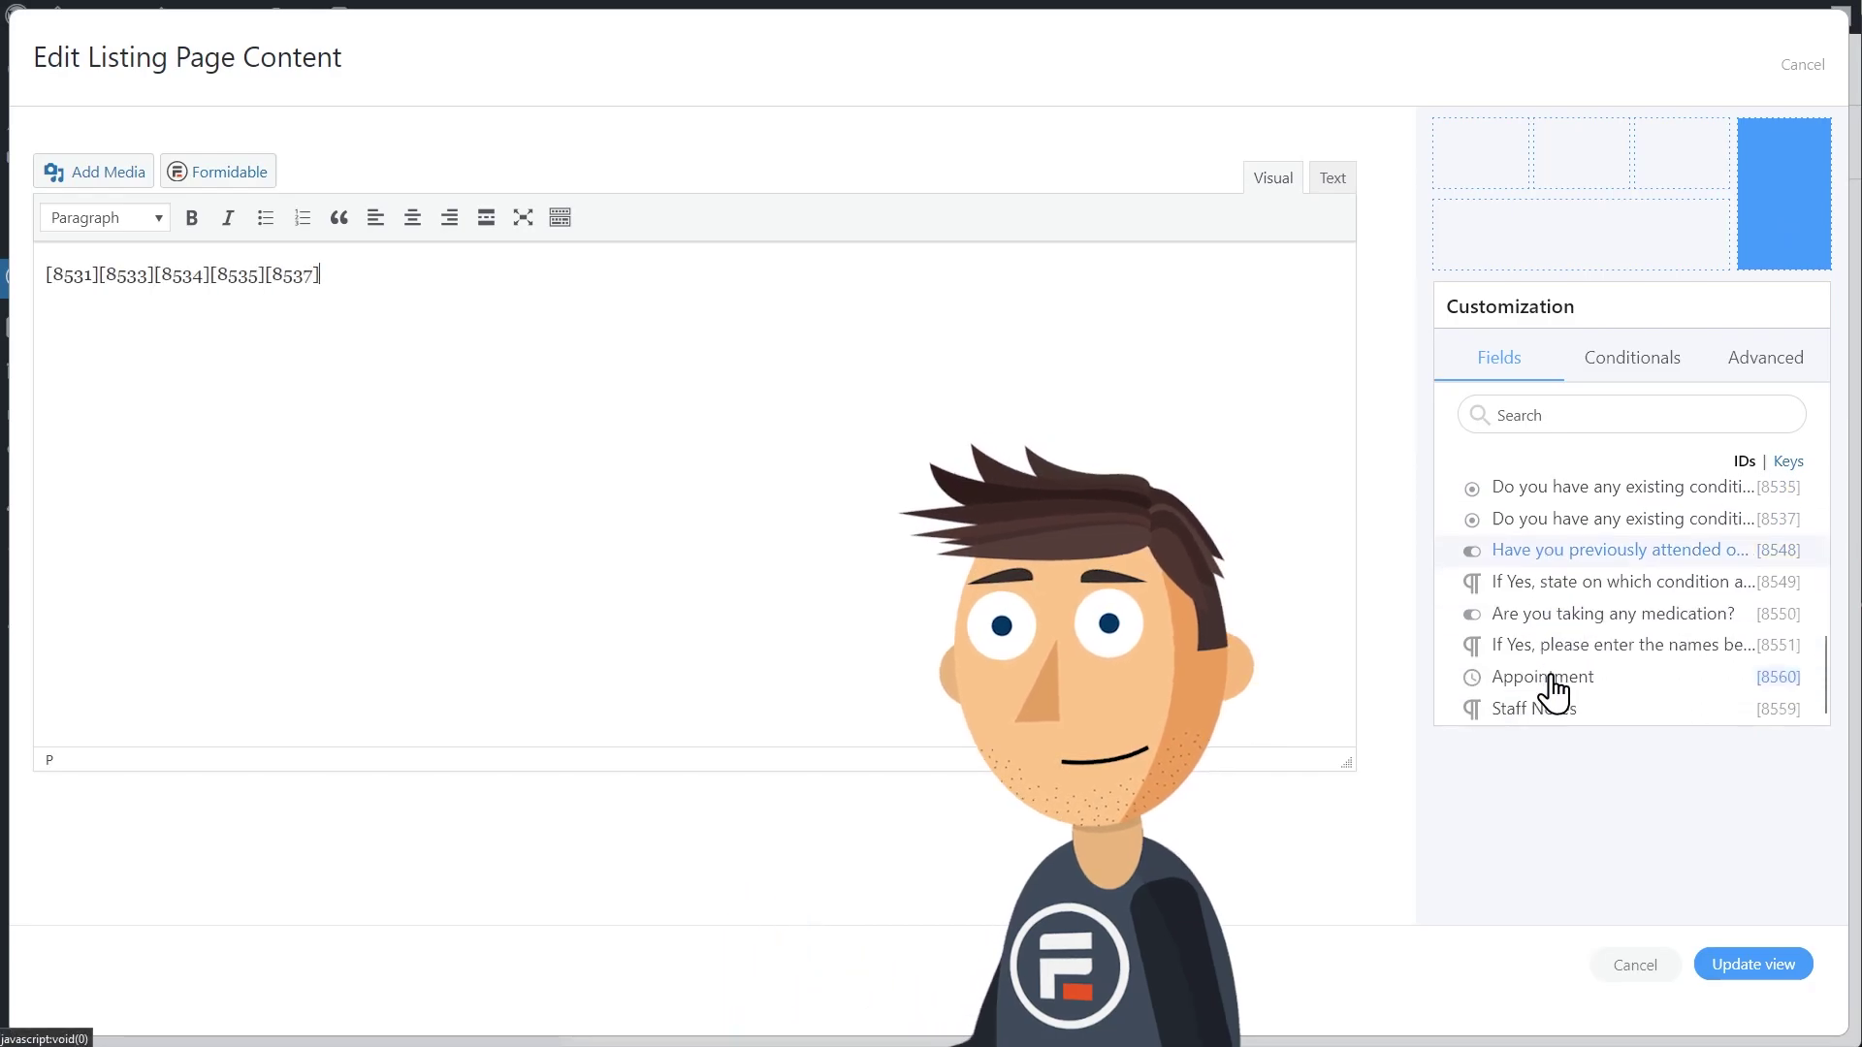
Show the medication names field only when medication equals Yes, then update the view.
left_click(1632, 357)
left_click(1647, 453)
scroll(1602, 685, "down", 3)
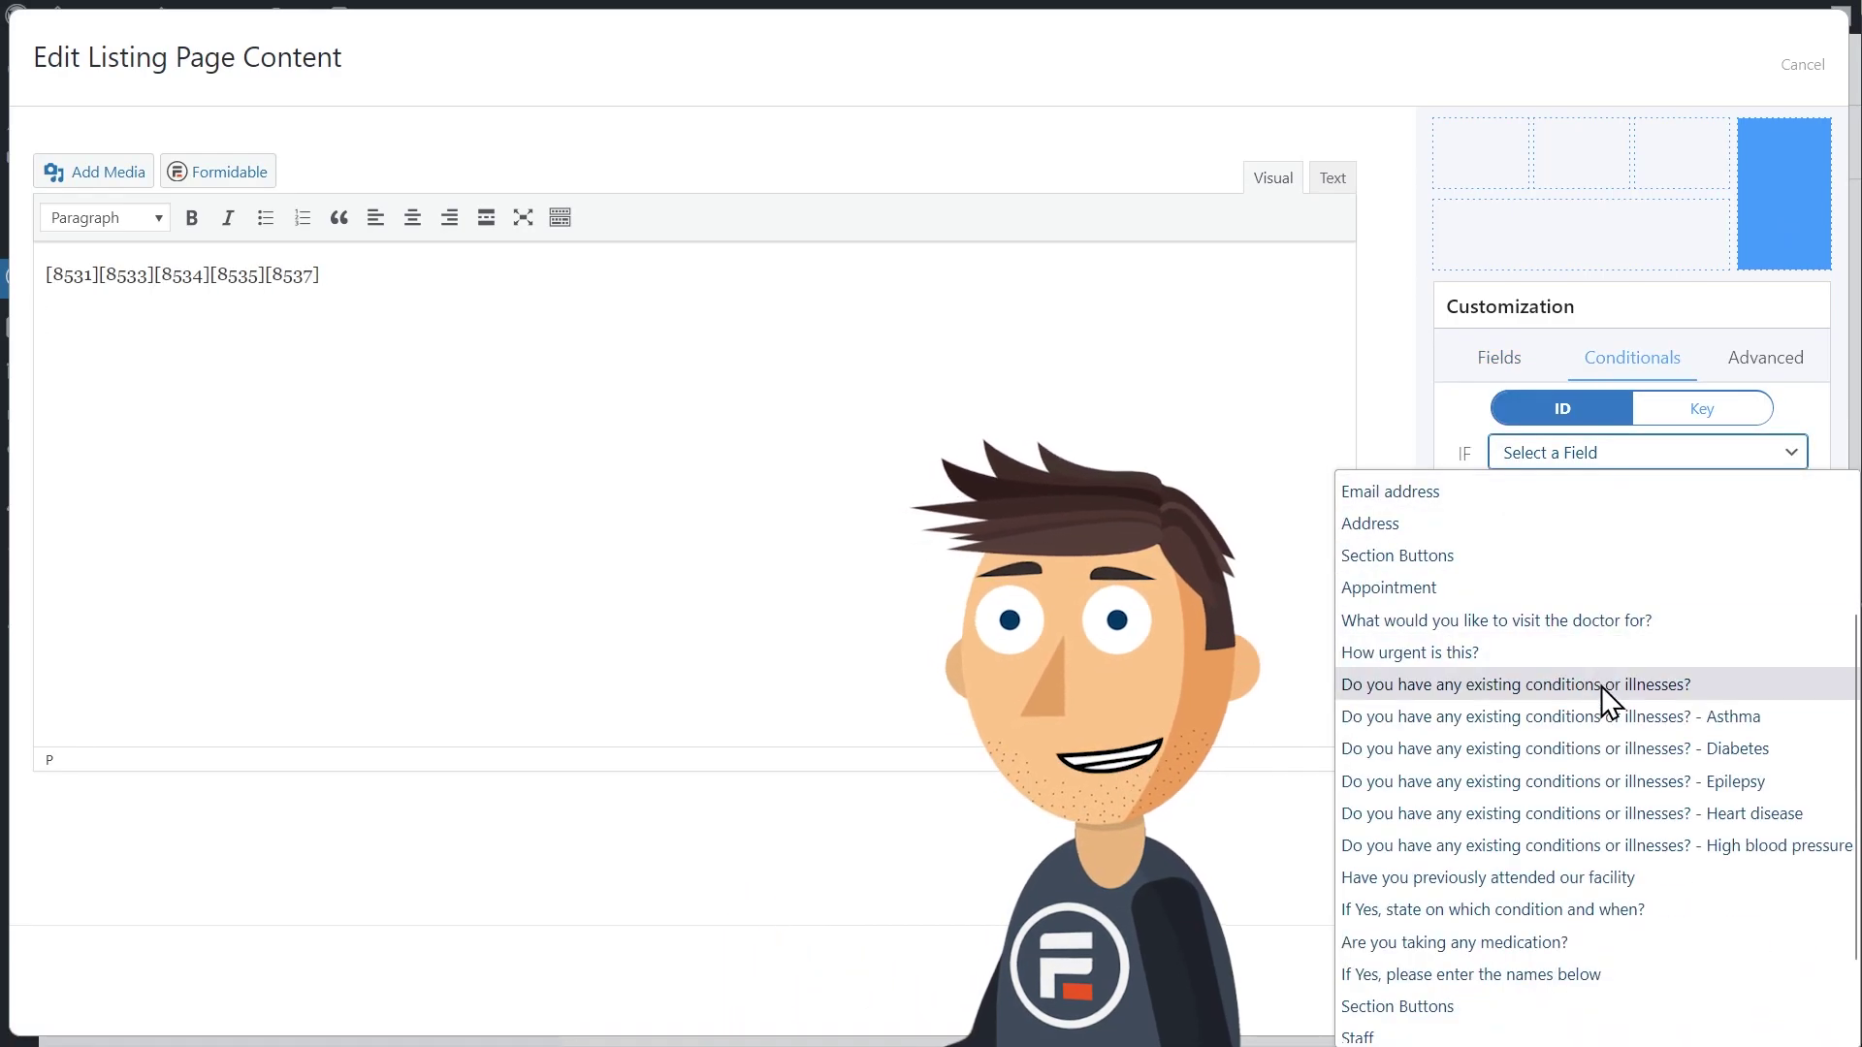
left_click(1532, 938)
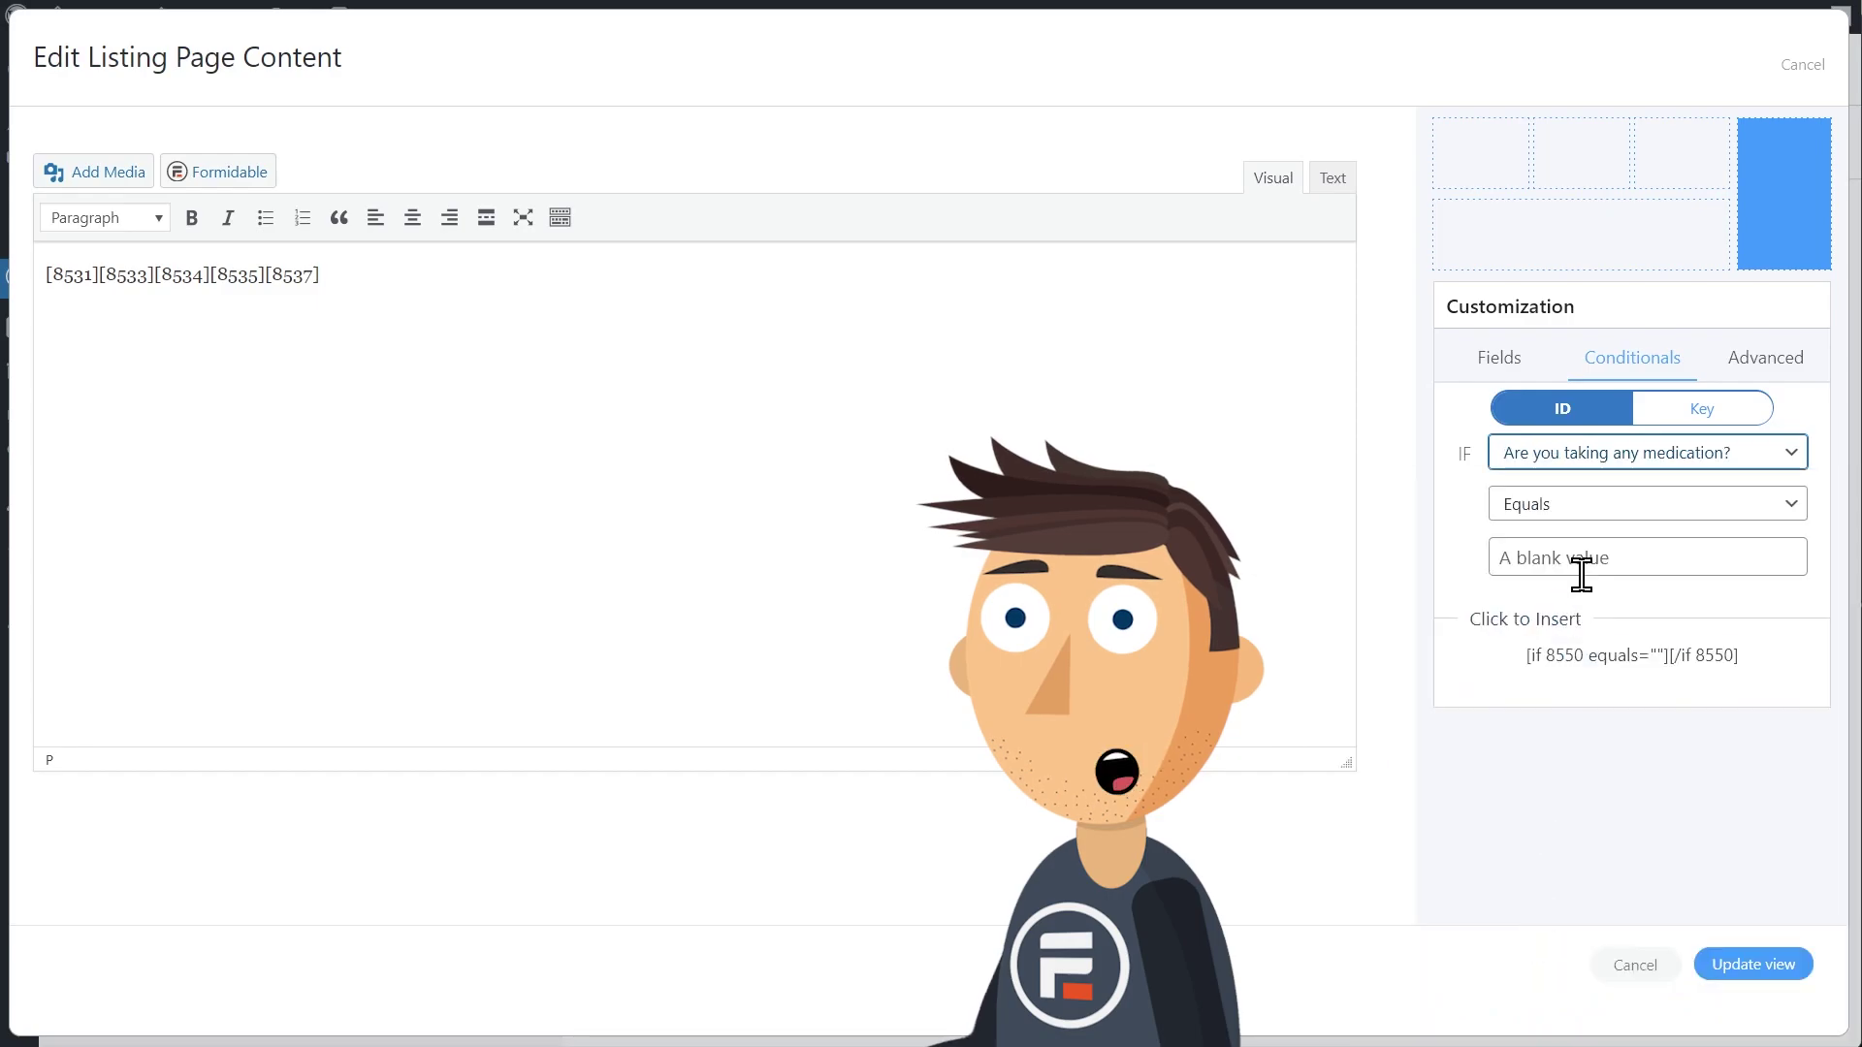
type("Yes")
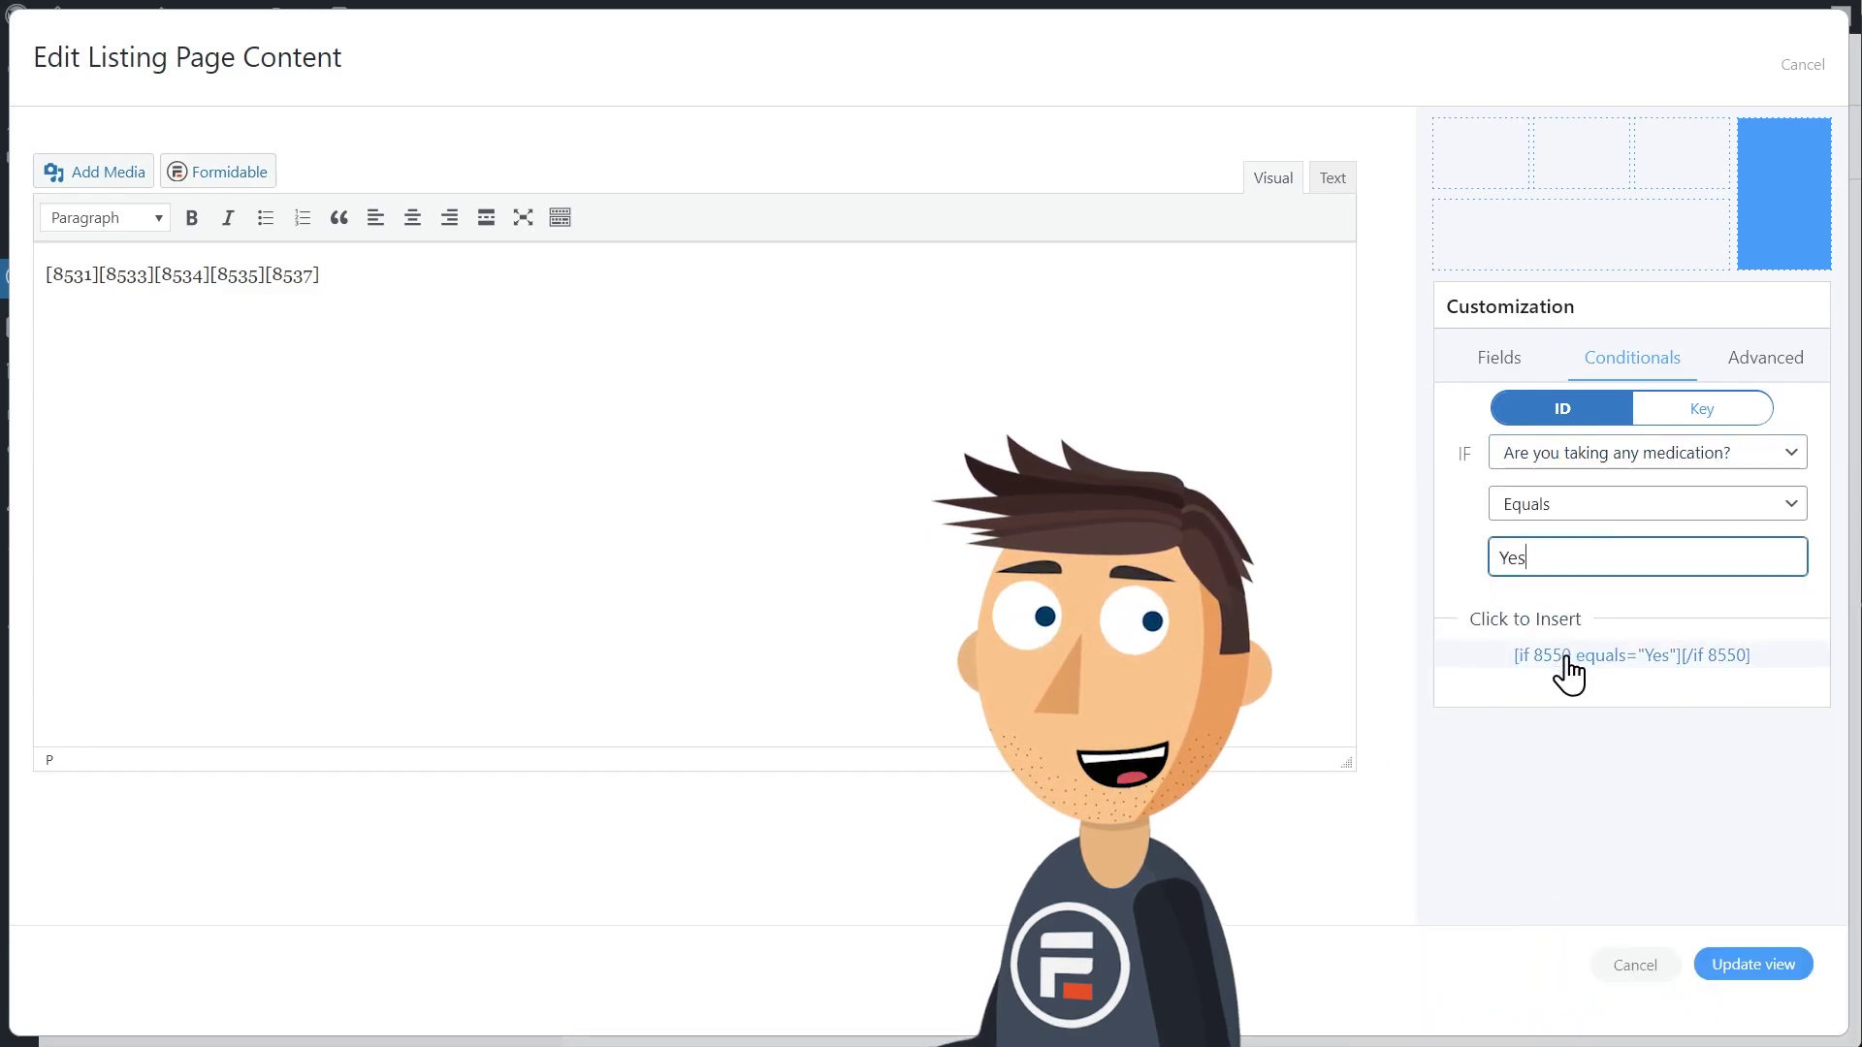
left_click(1632, 655)
key("Delete")
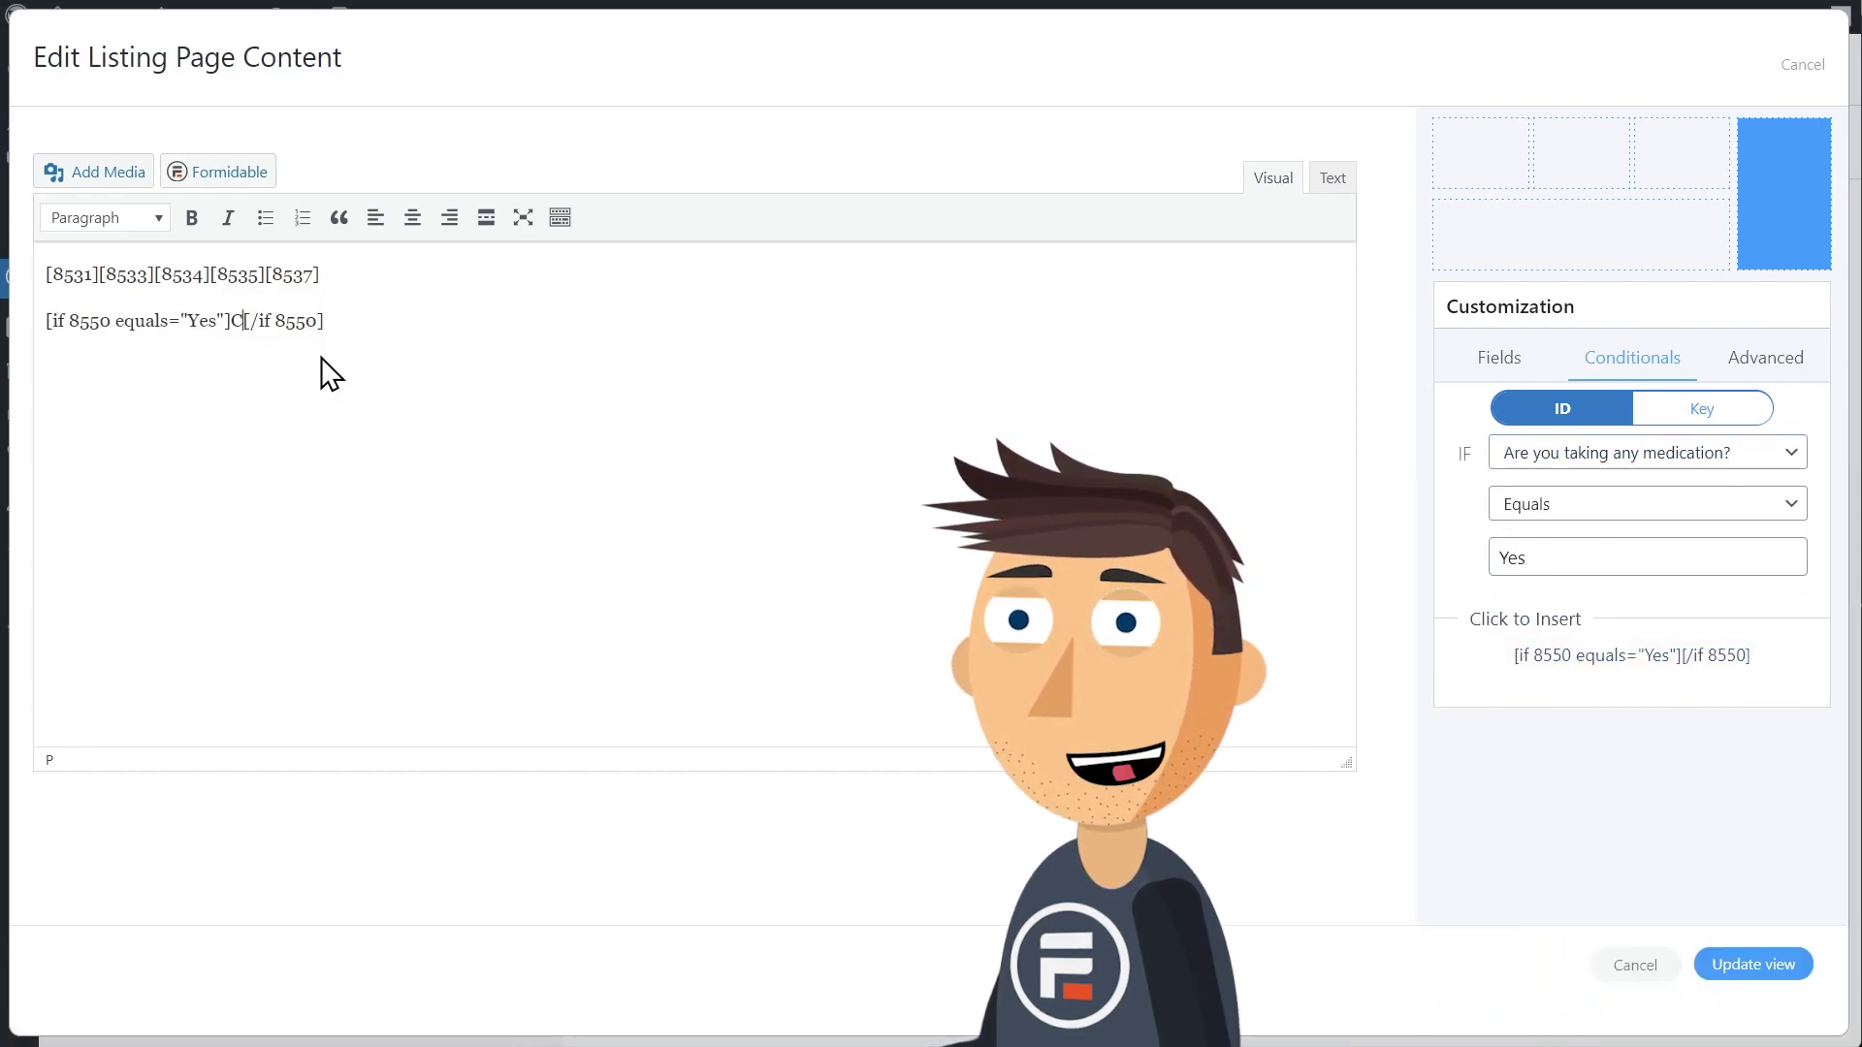
left_click(1520, 358)
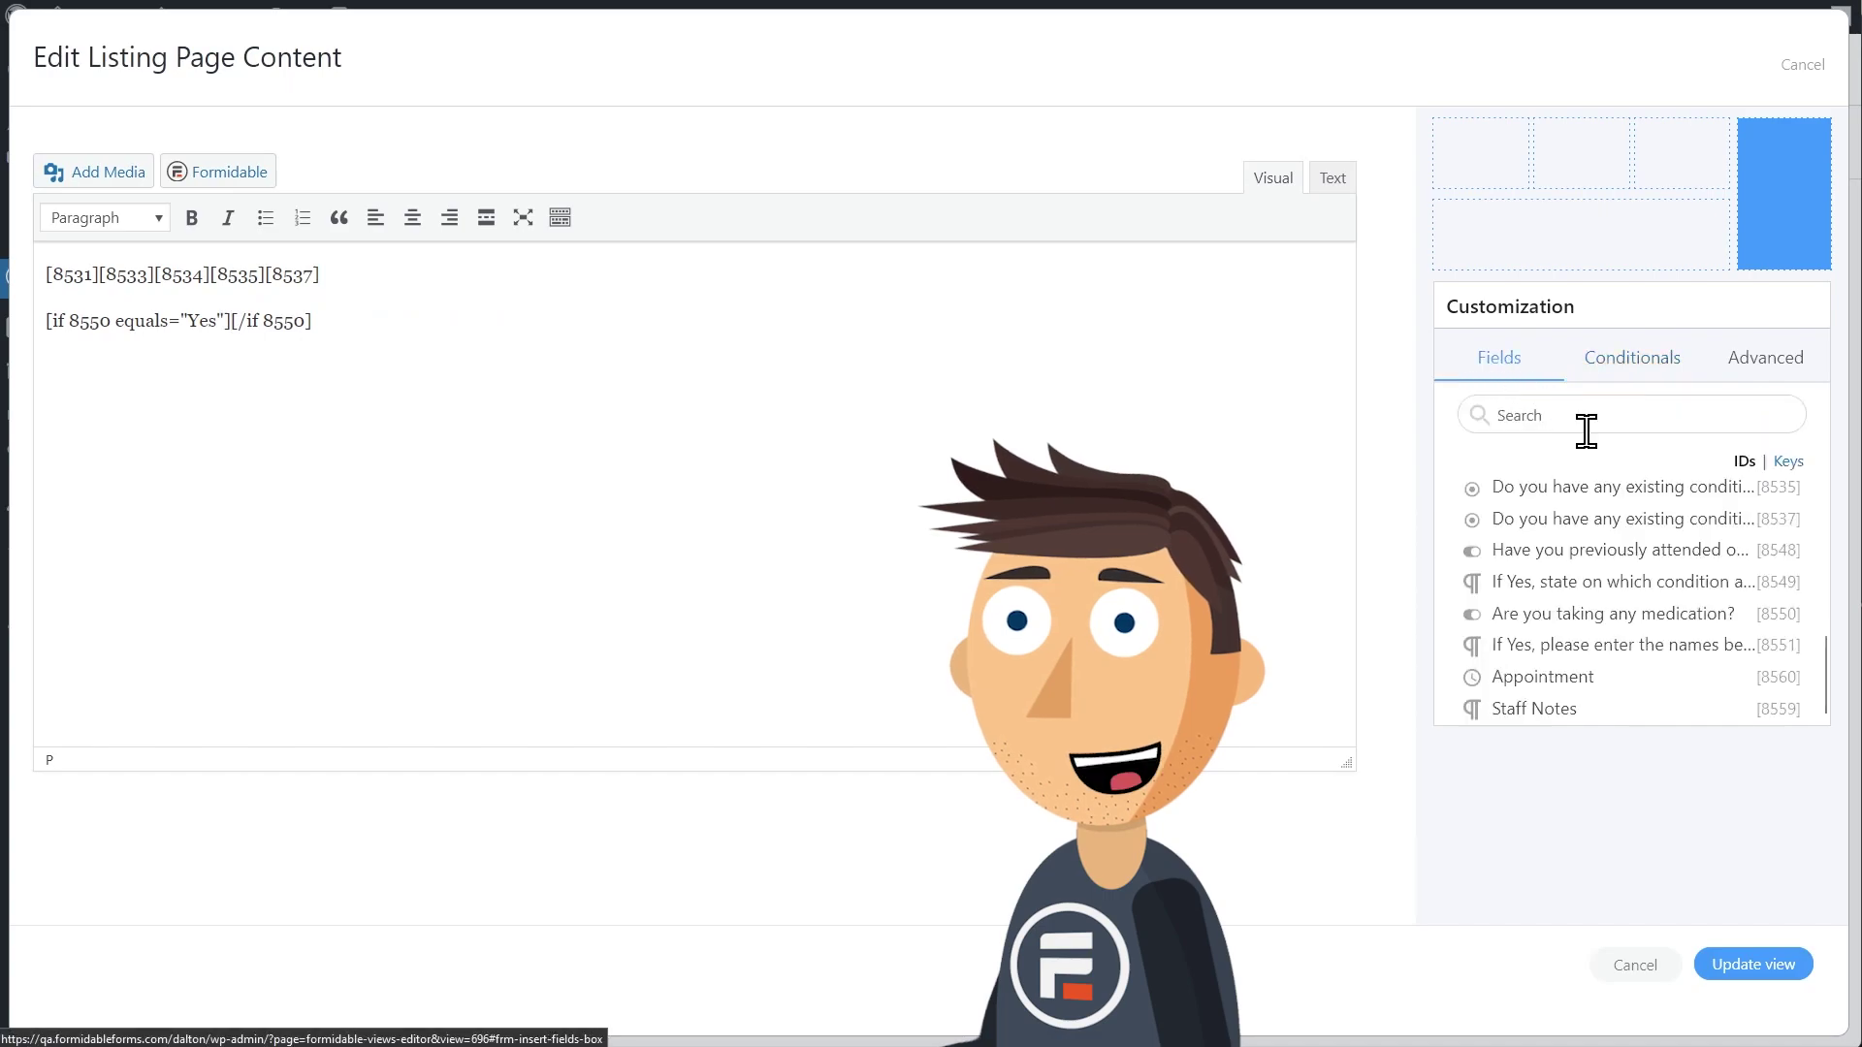
left_click(1629, 644)
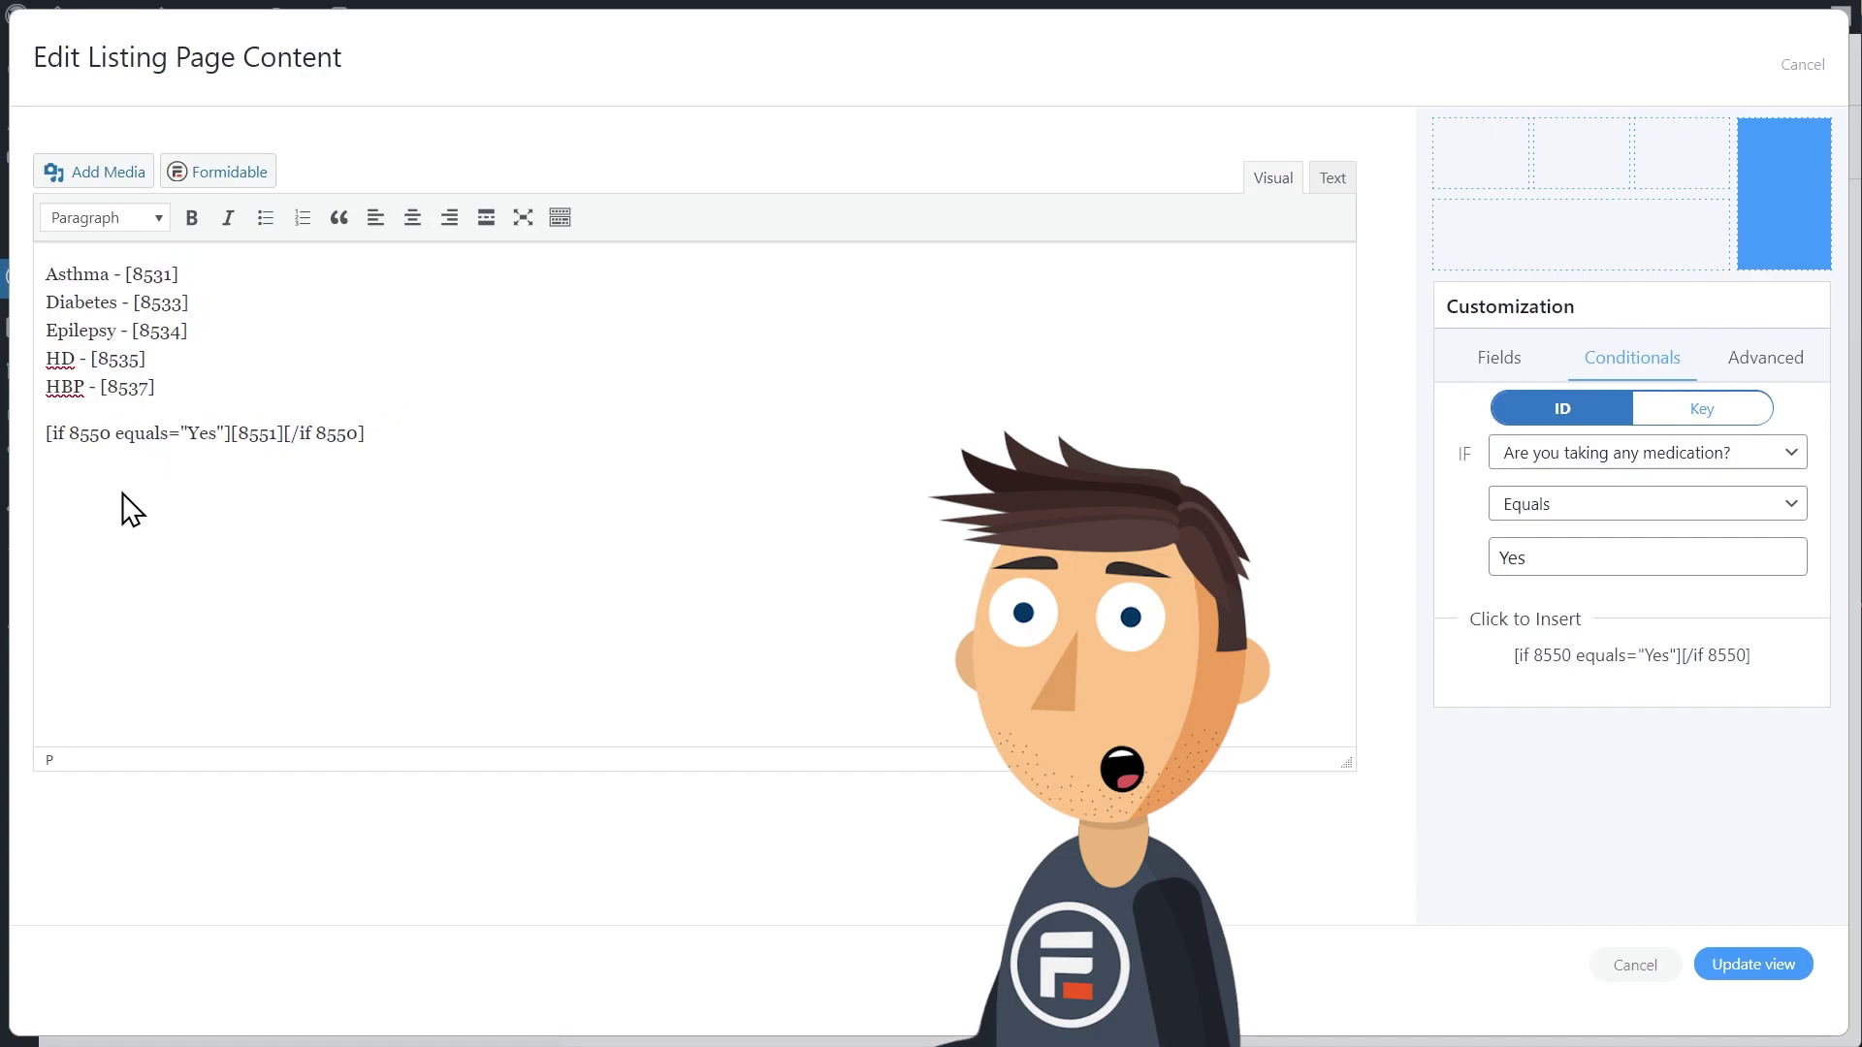
type("Medications:")
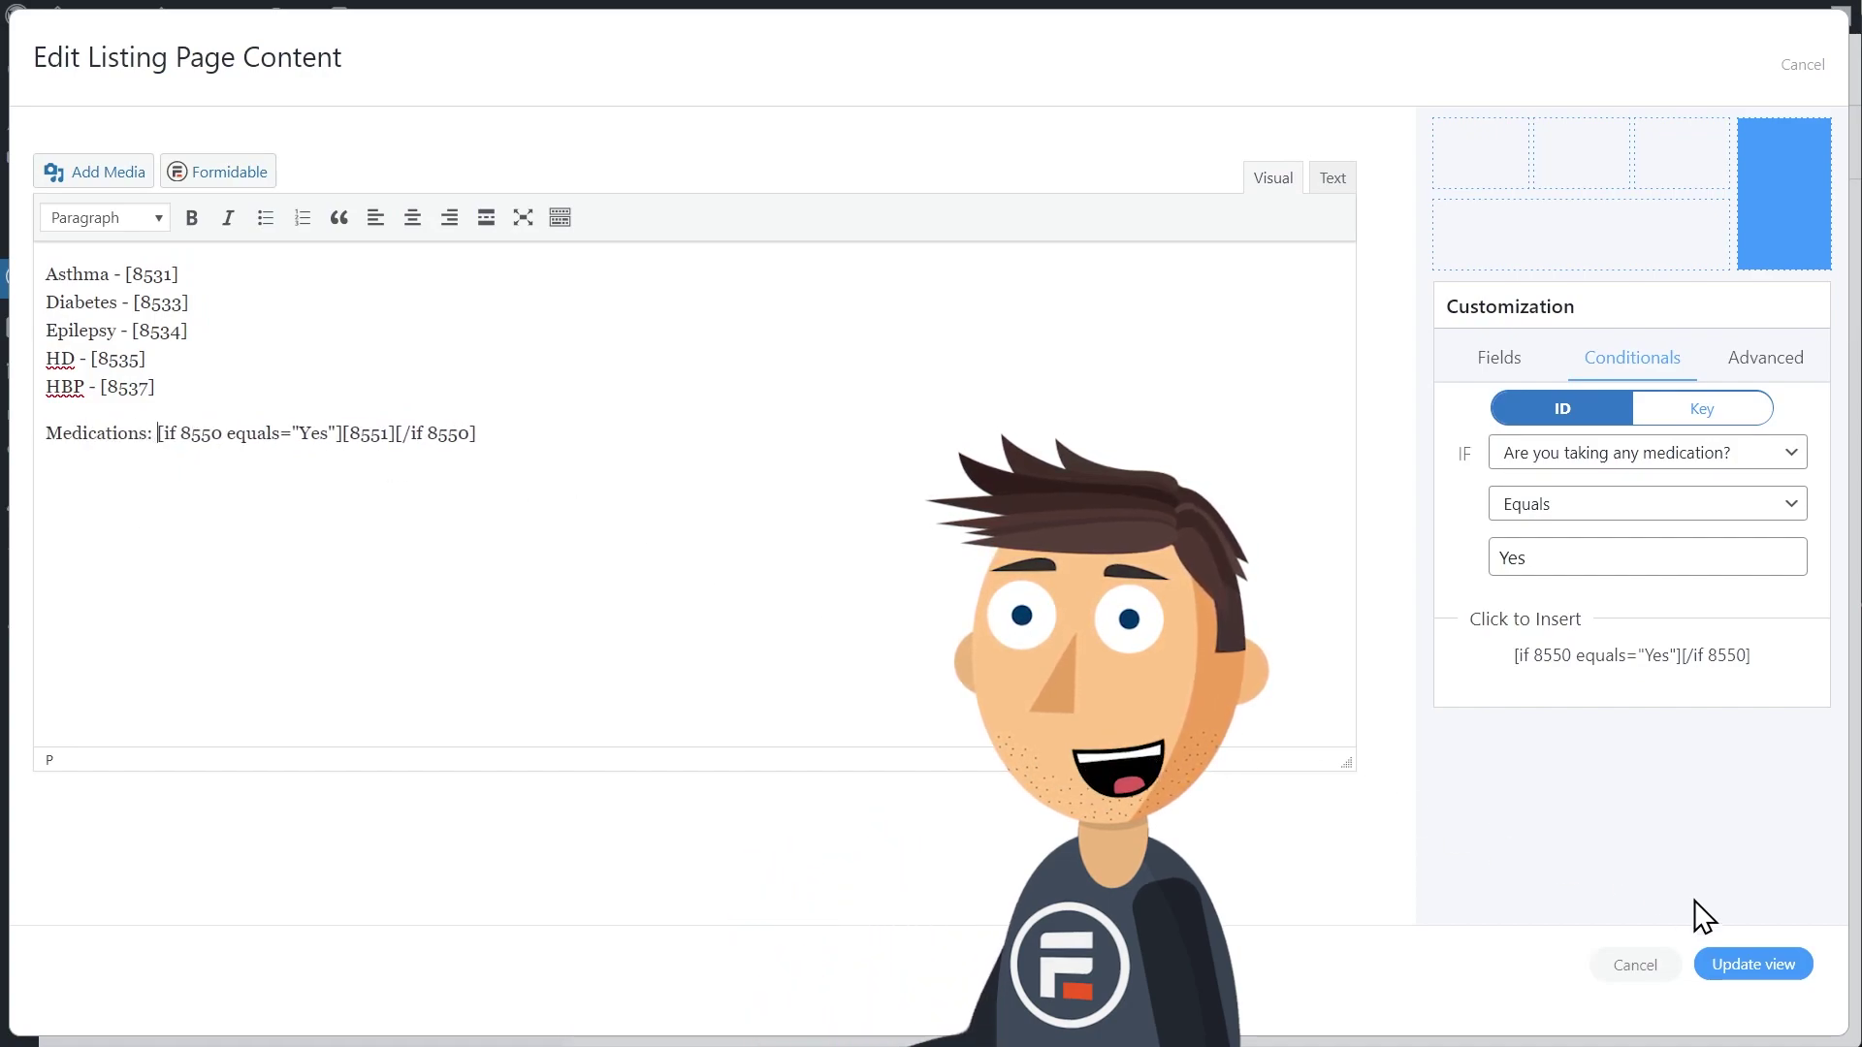
left_click(1745, 964)
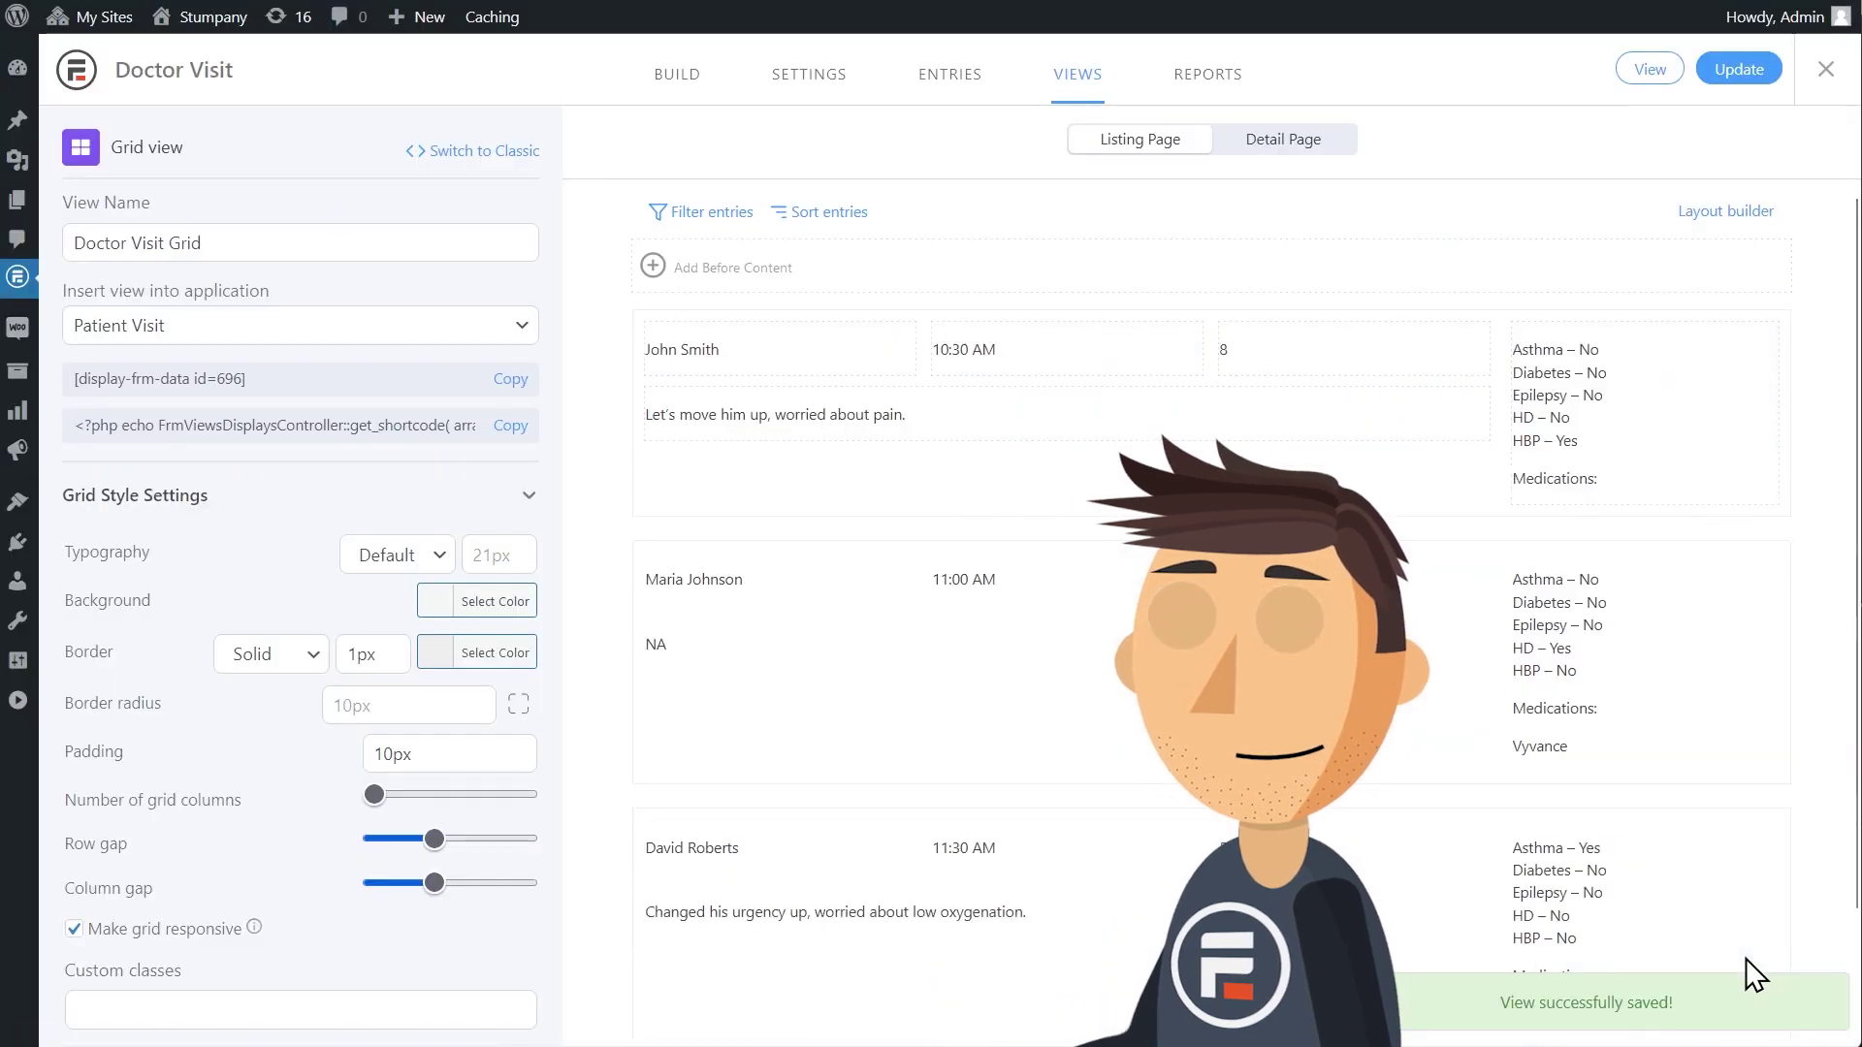
mouse_move(1643, 413)
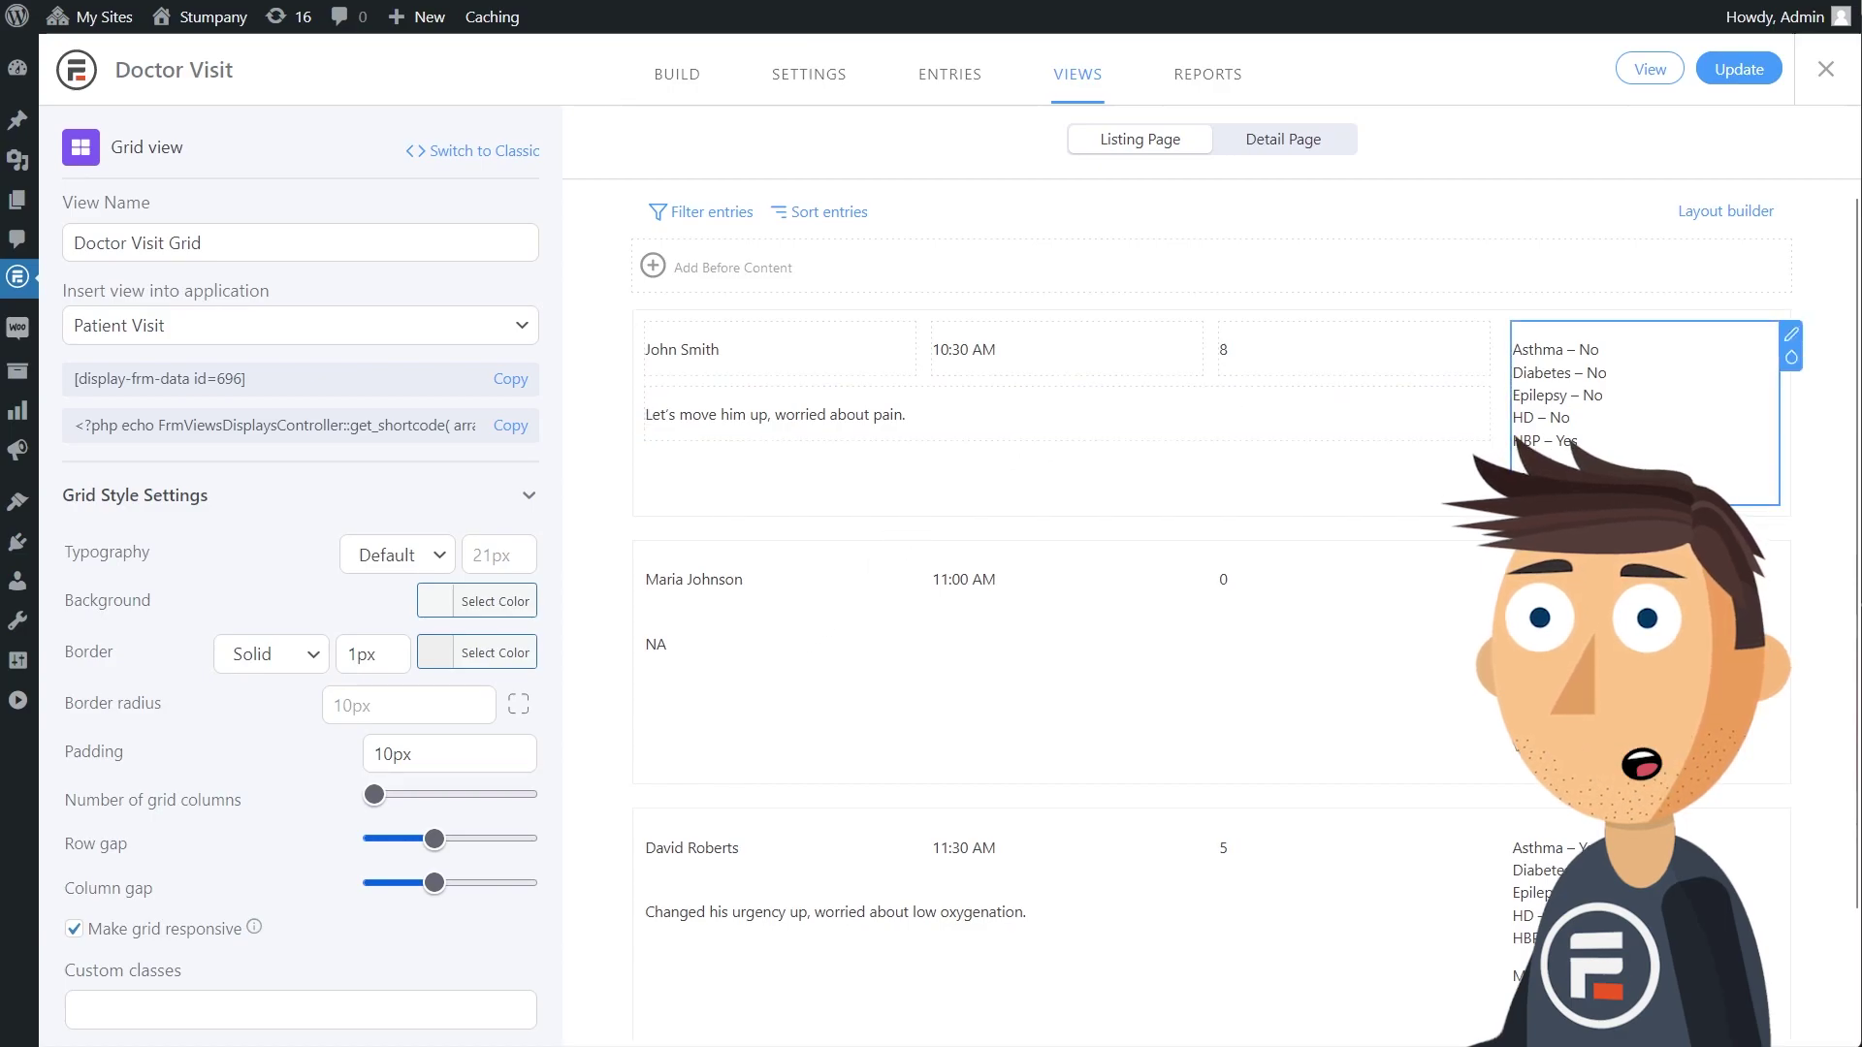
scroll(964, 835, "down", 2)
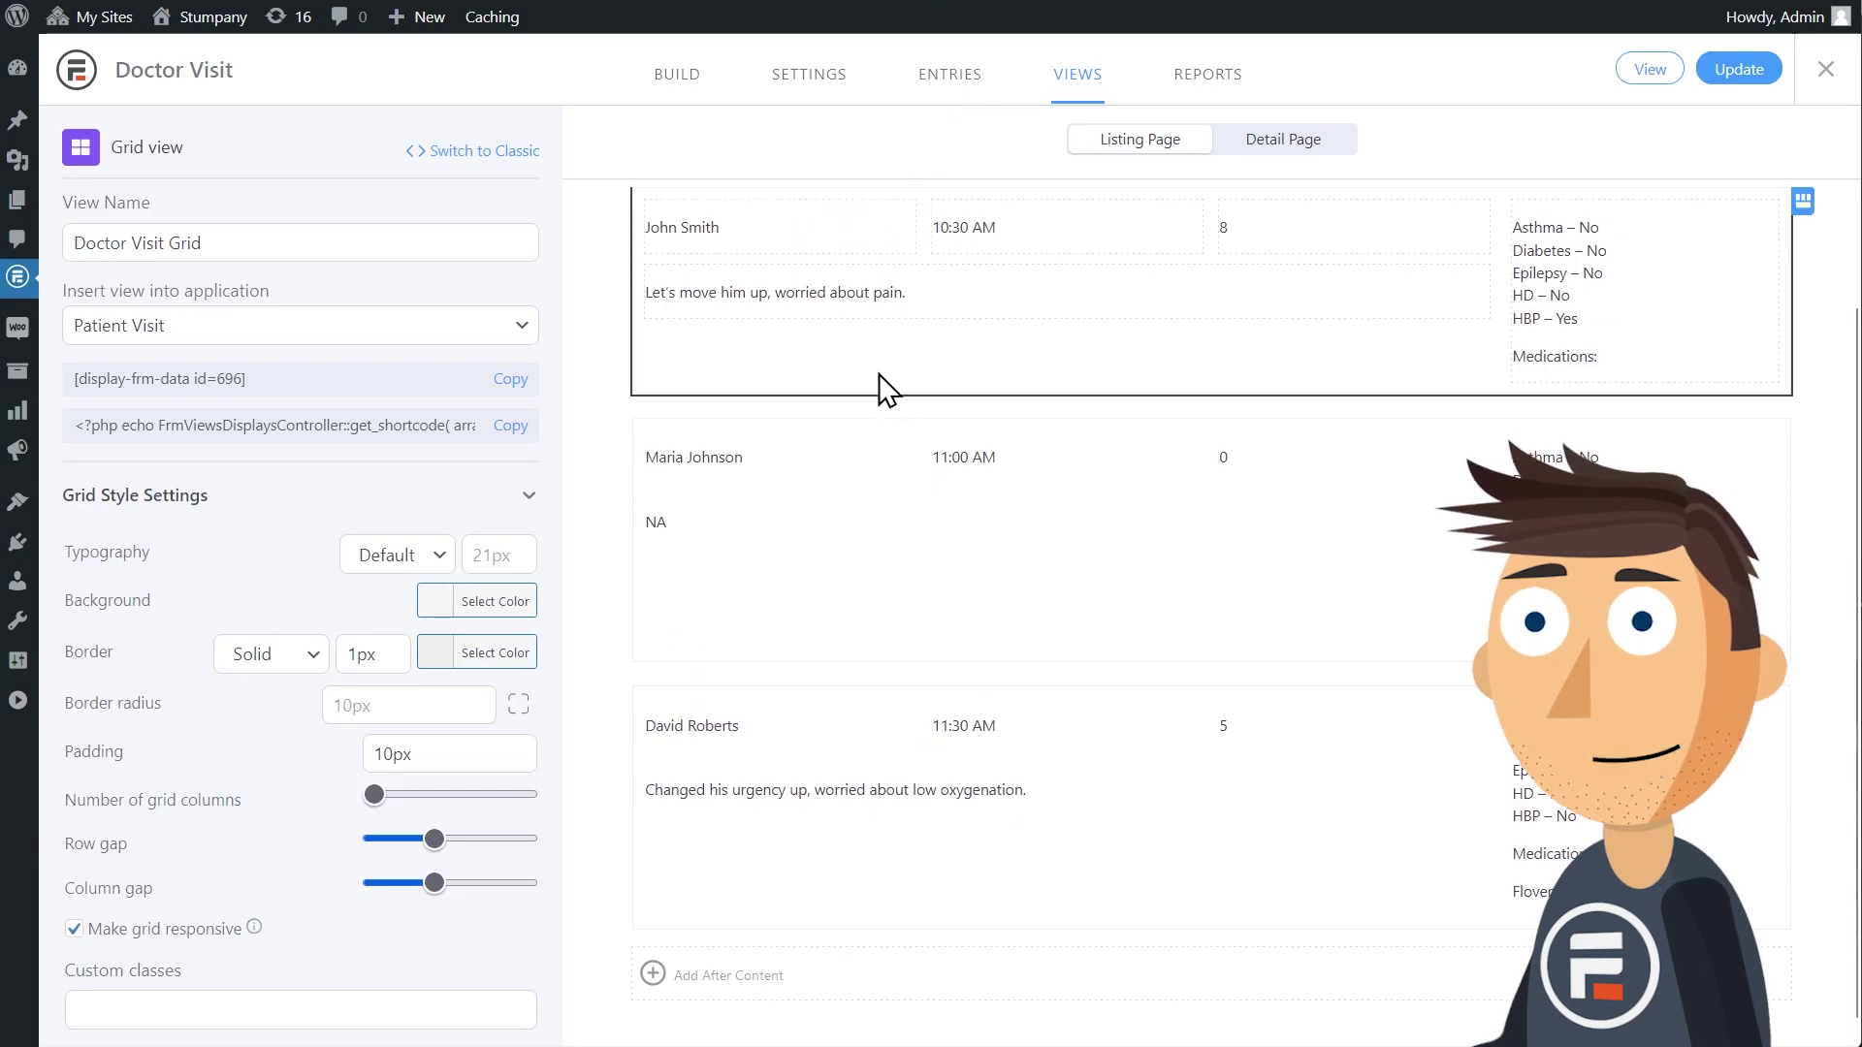
scroll(888, 386, "up", 2)
Set Larger typography on the John Smith name and 10:30 AM time cells.
left_click(927, 350)
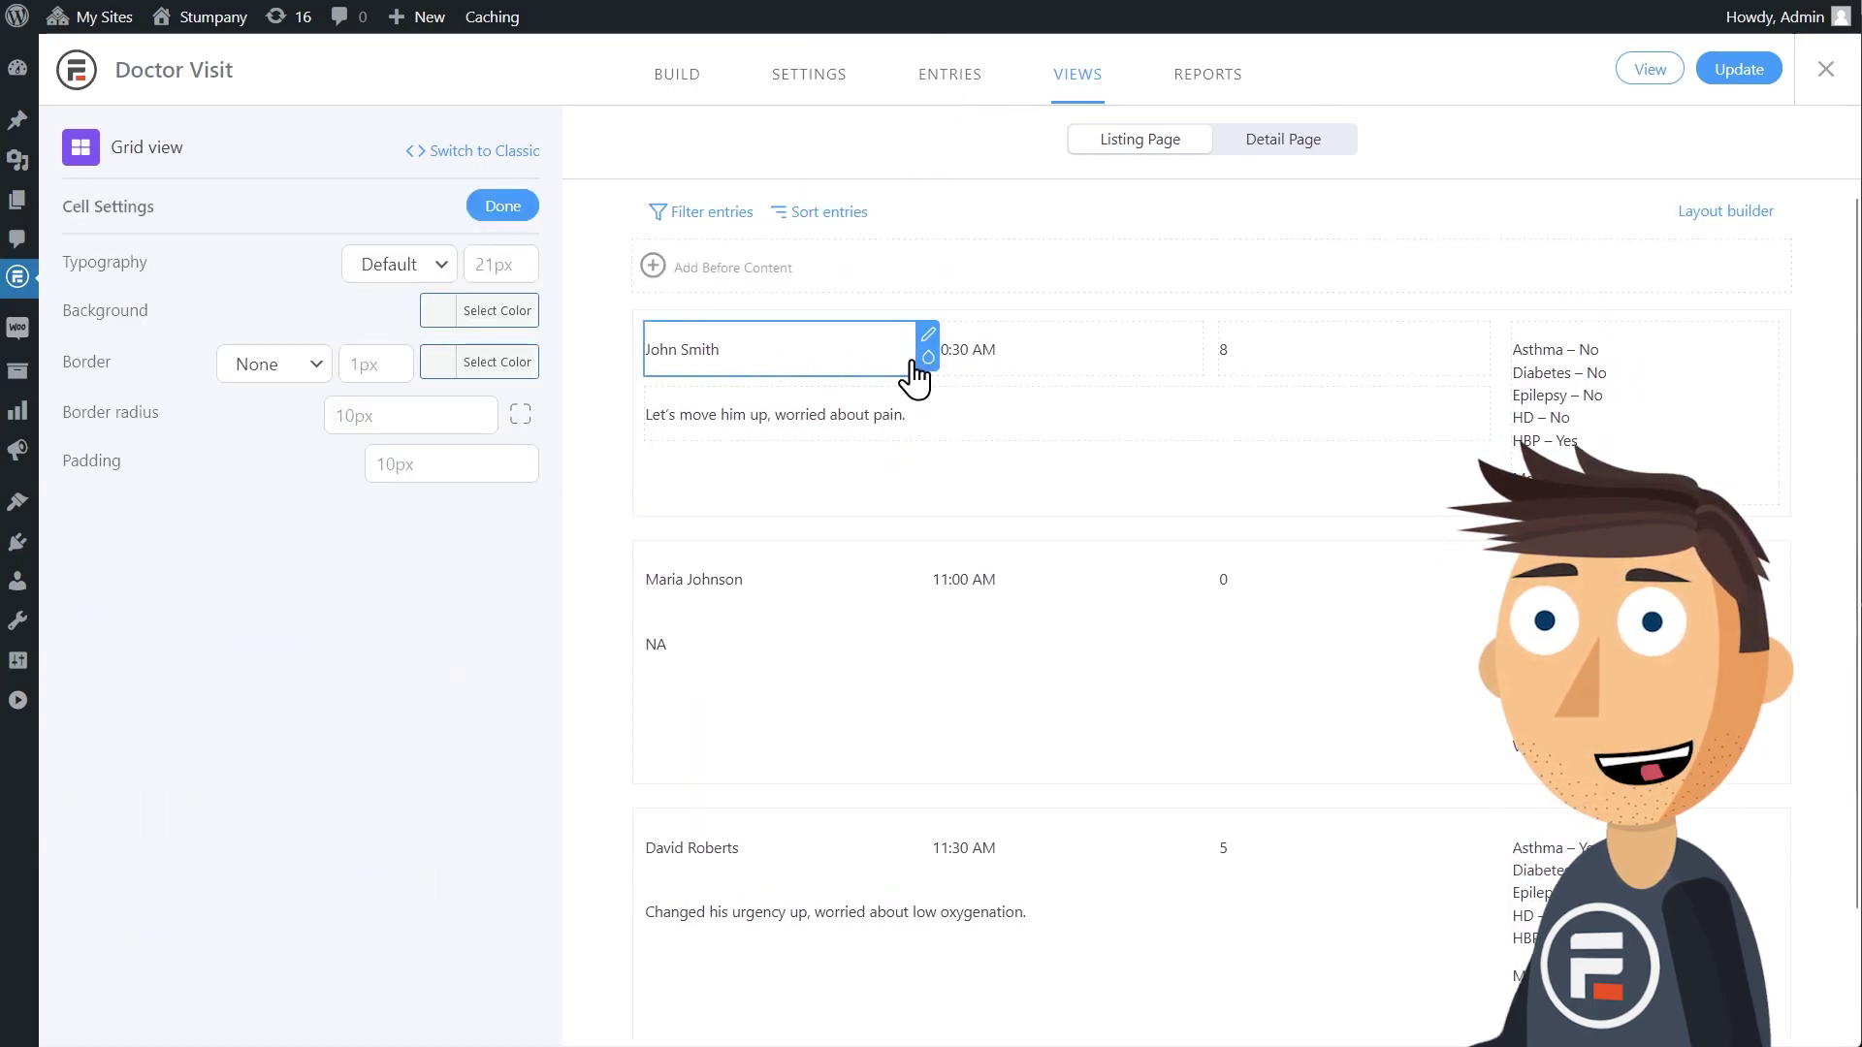
left_click(403, 264)
left_click(374, 445)
mouse_move(1067, 350)
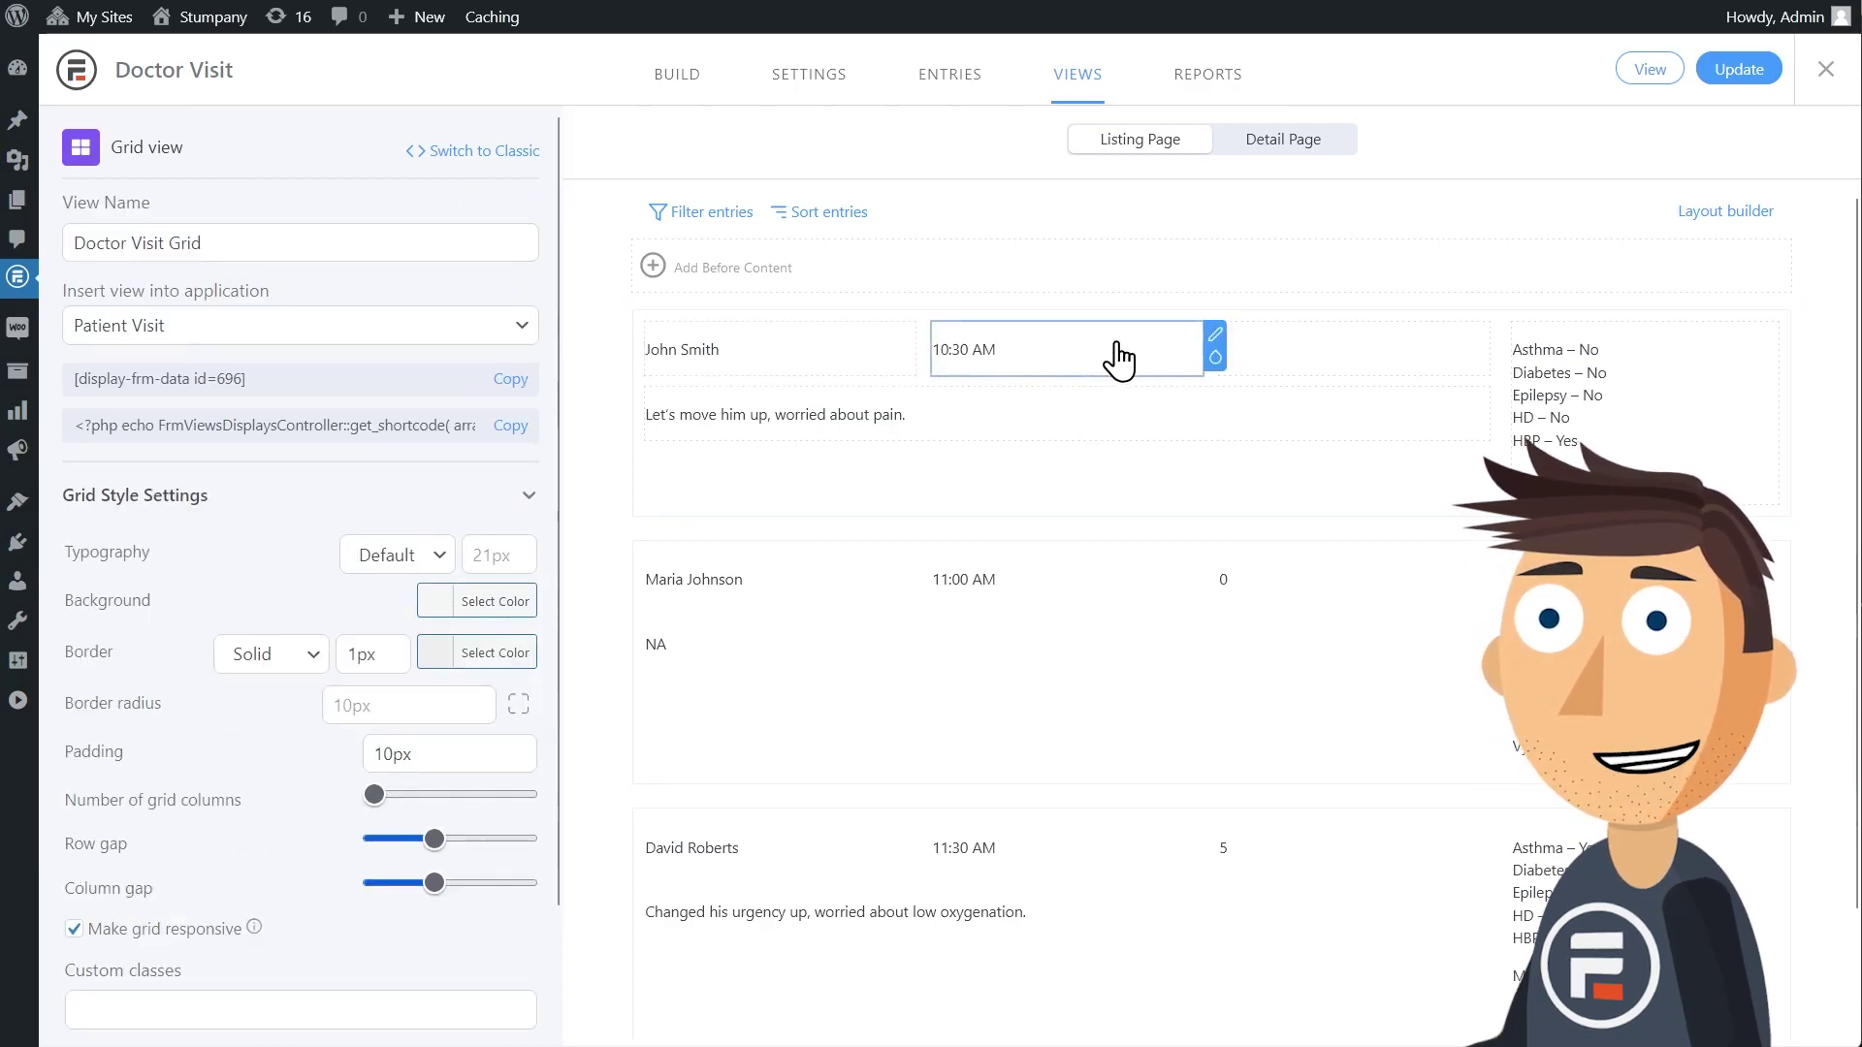
left_click(1214, 337)
left_click(403, 263)
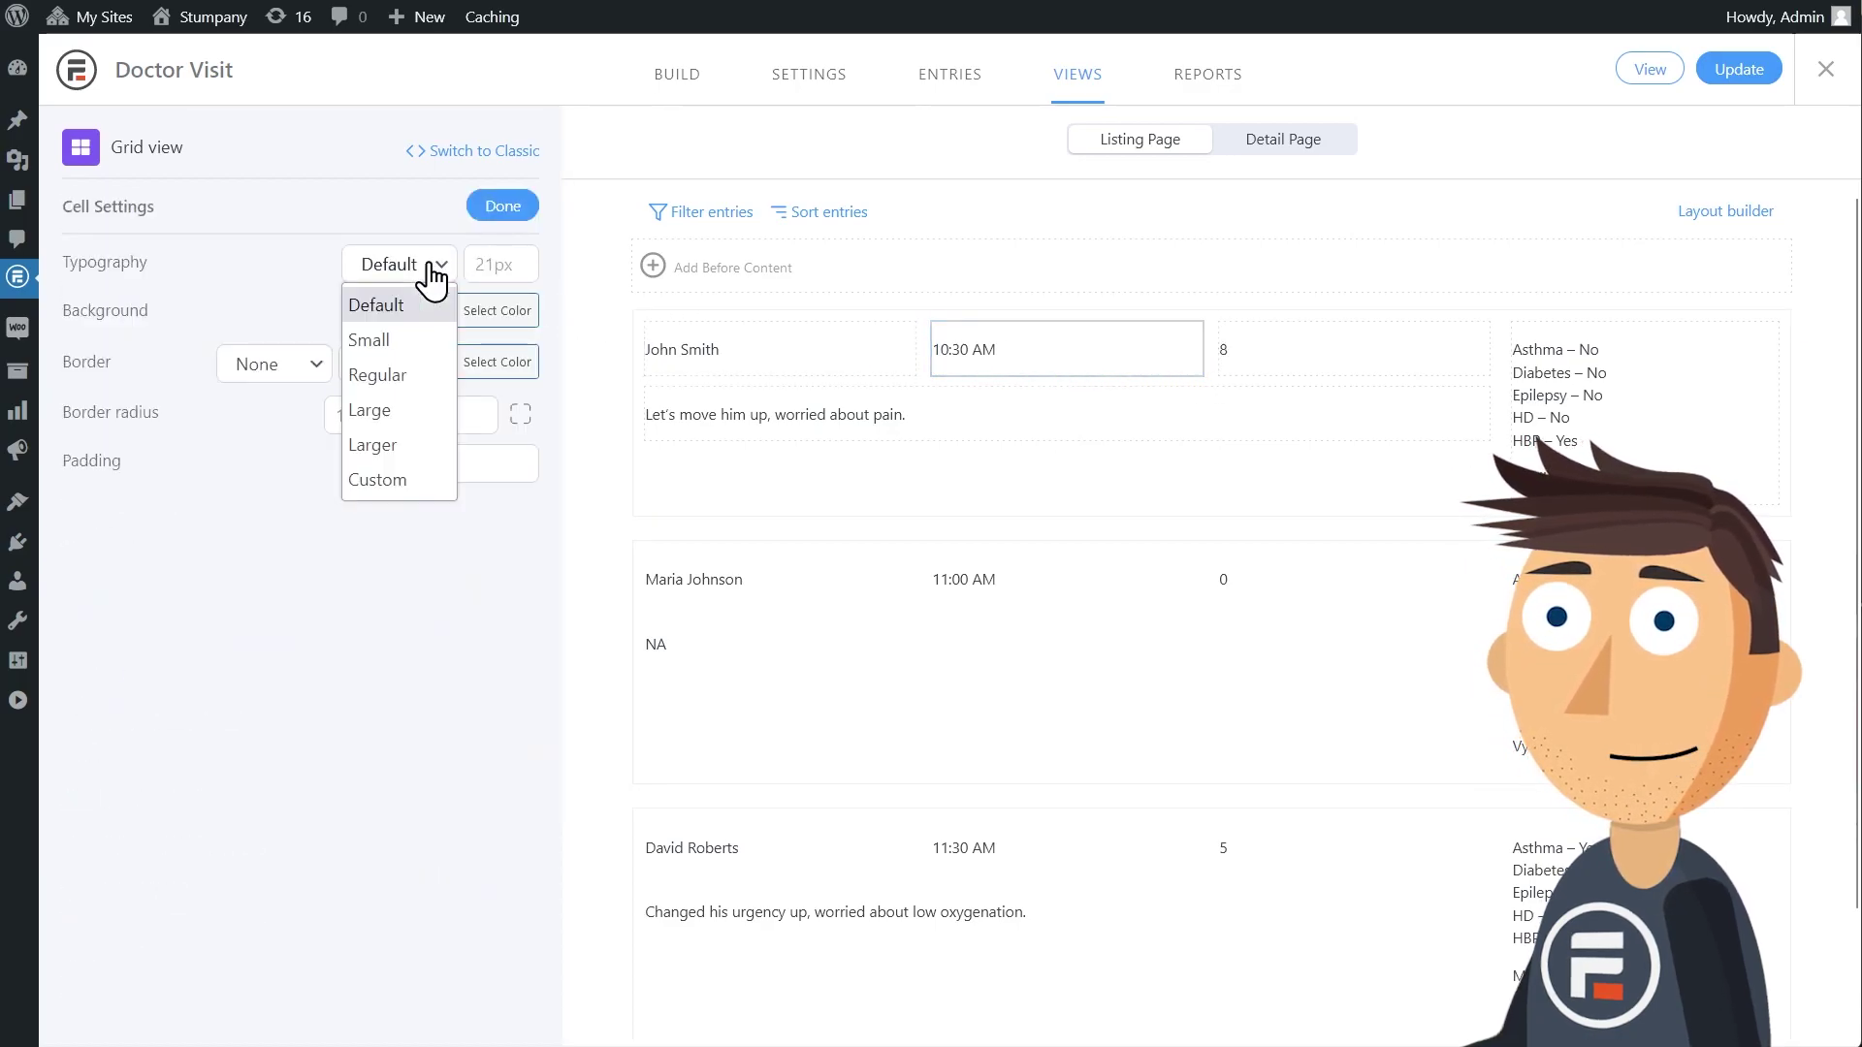
left_click(372, 445)
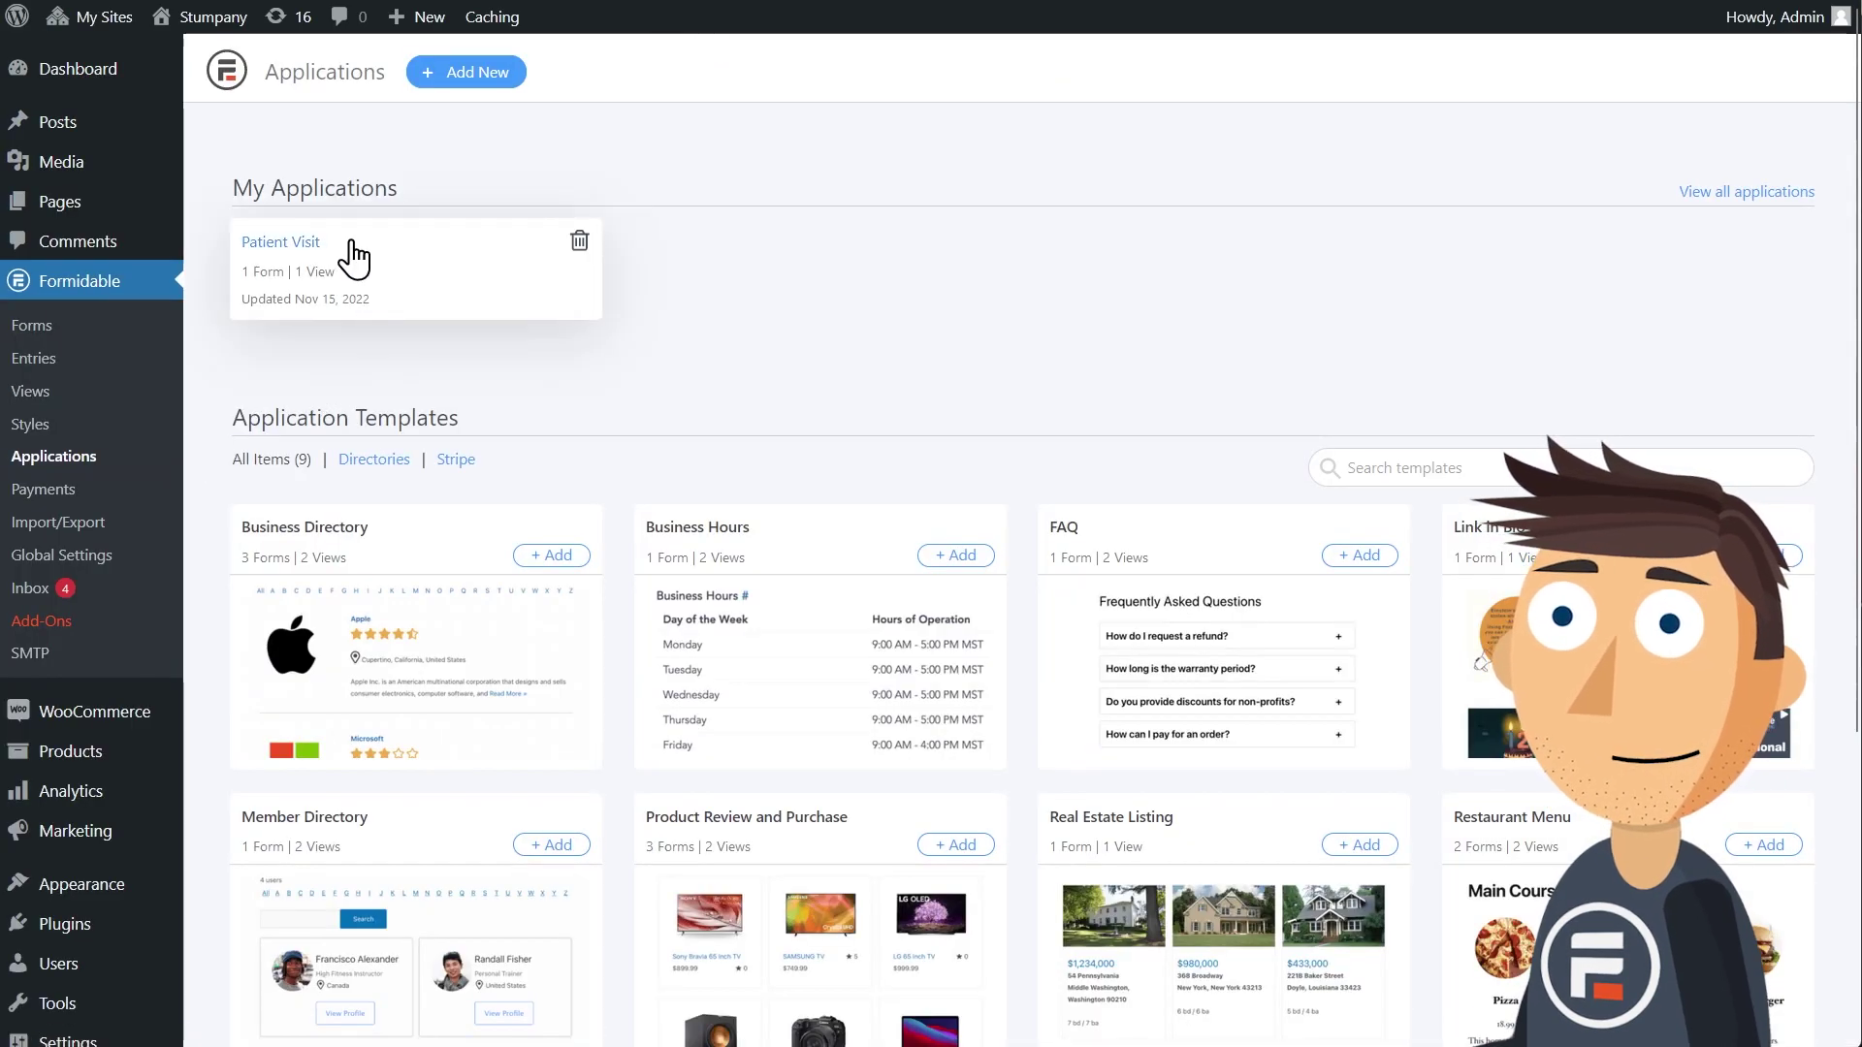
Add a new page named Patients from the Patient Visit application.
left_click(401, 259)
left_click(473, 71)
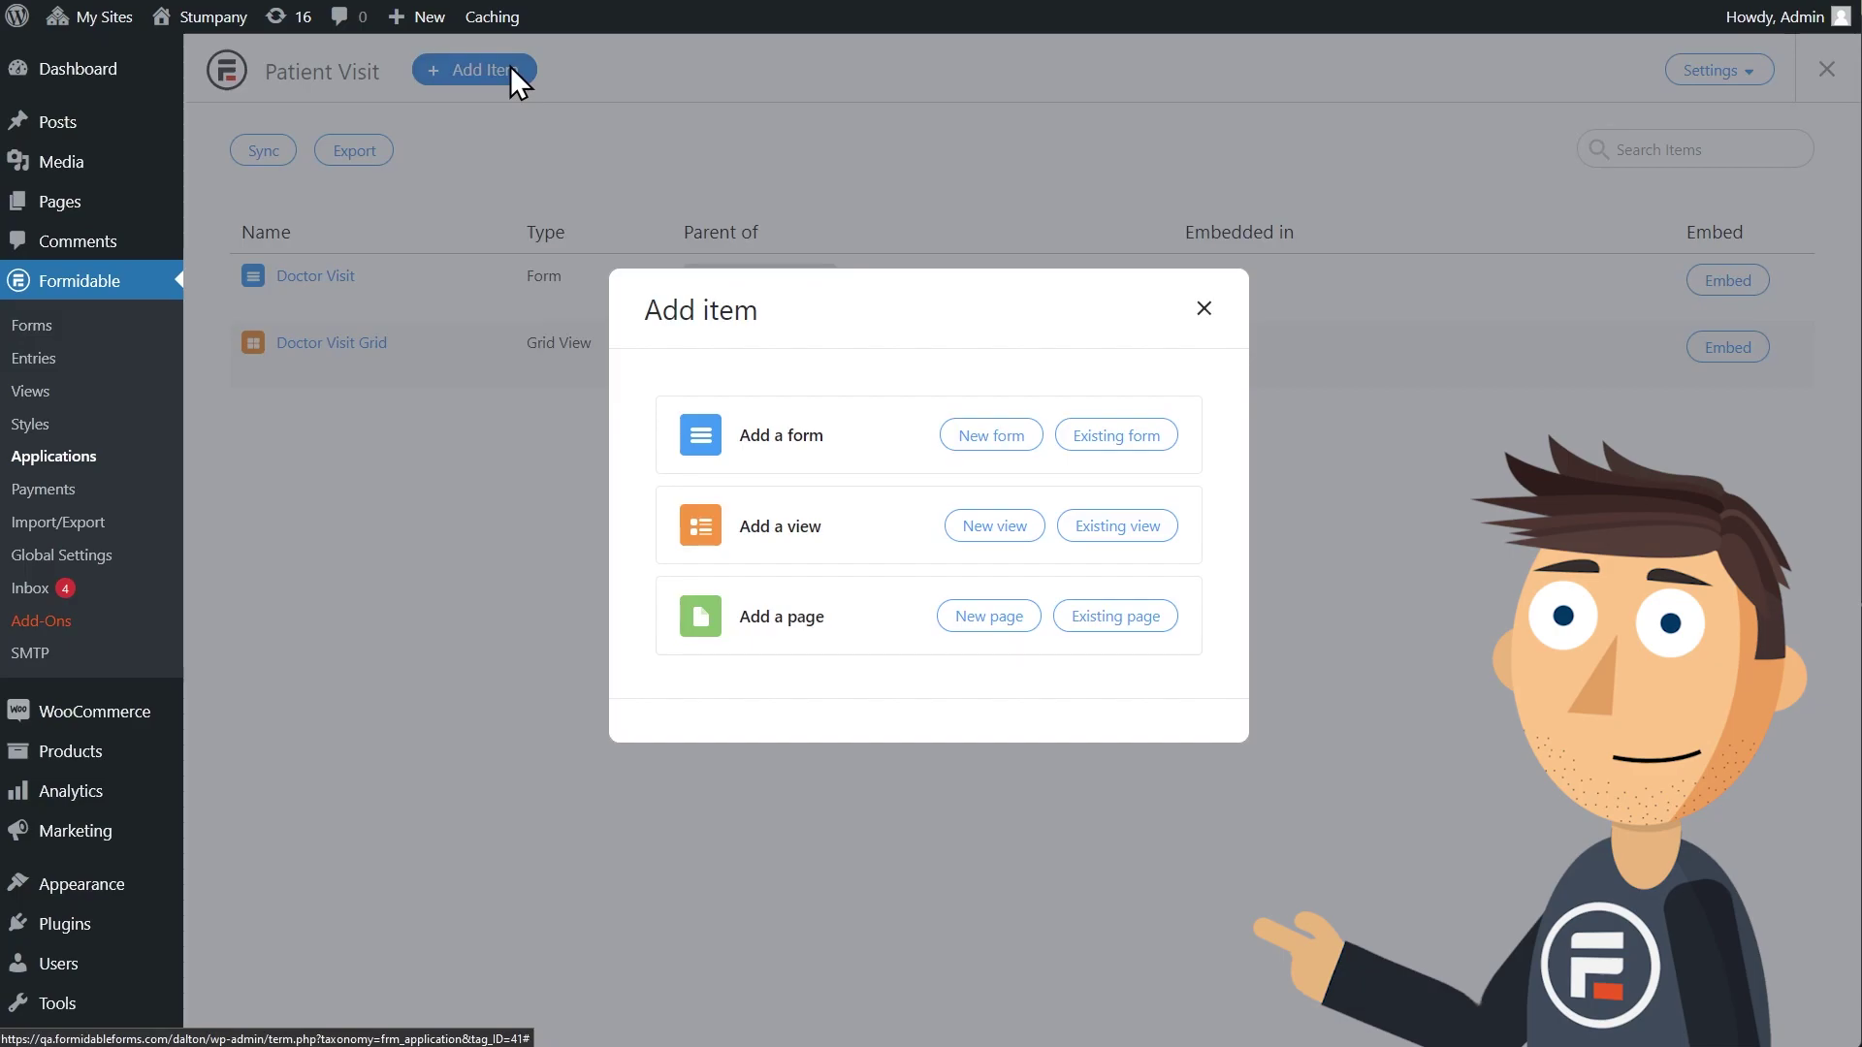
left_click(990, 616)
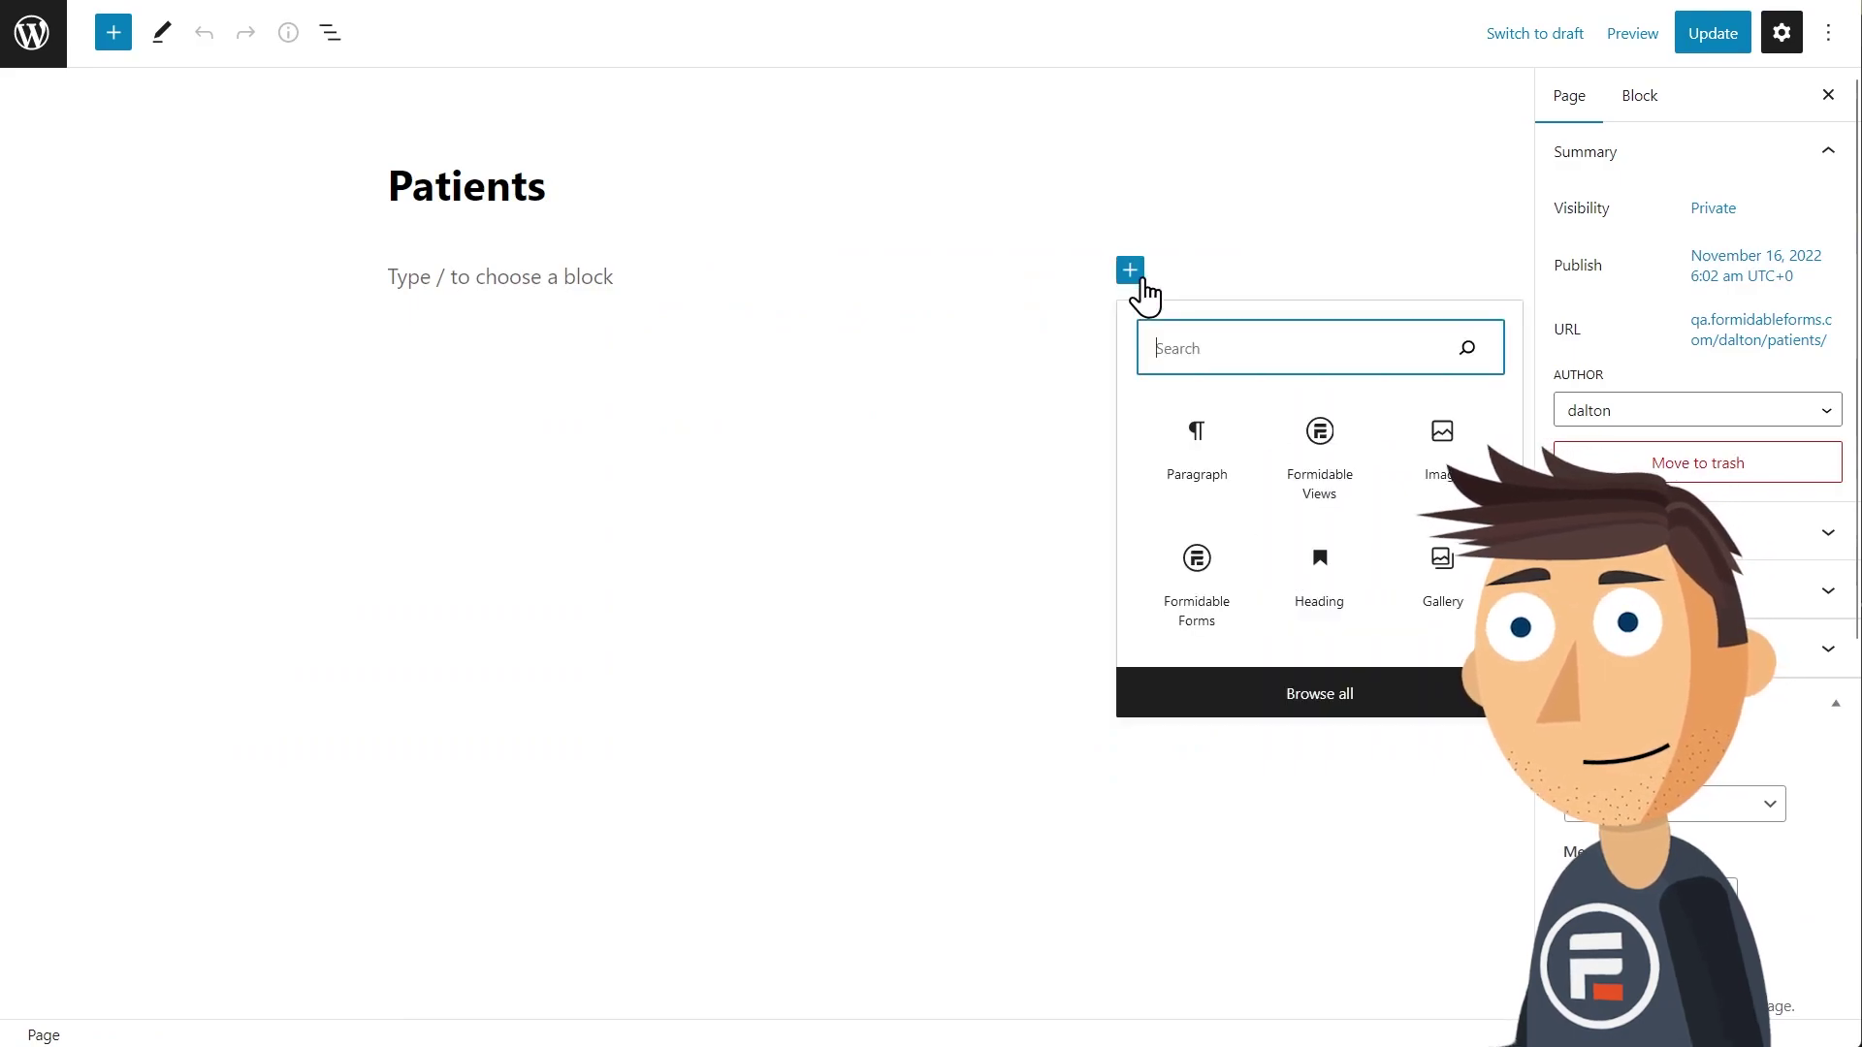
type("view")
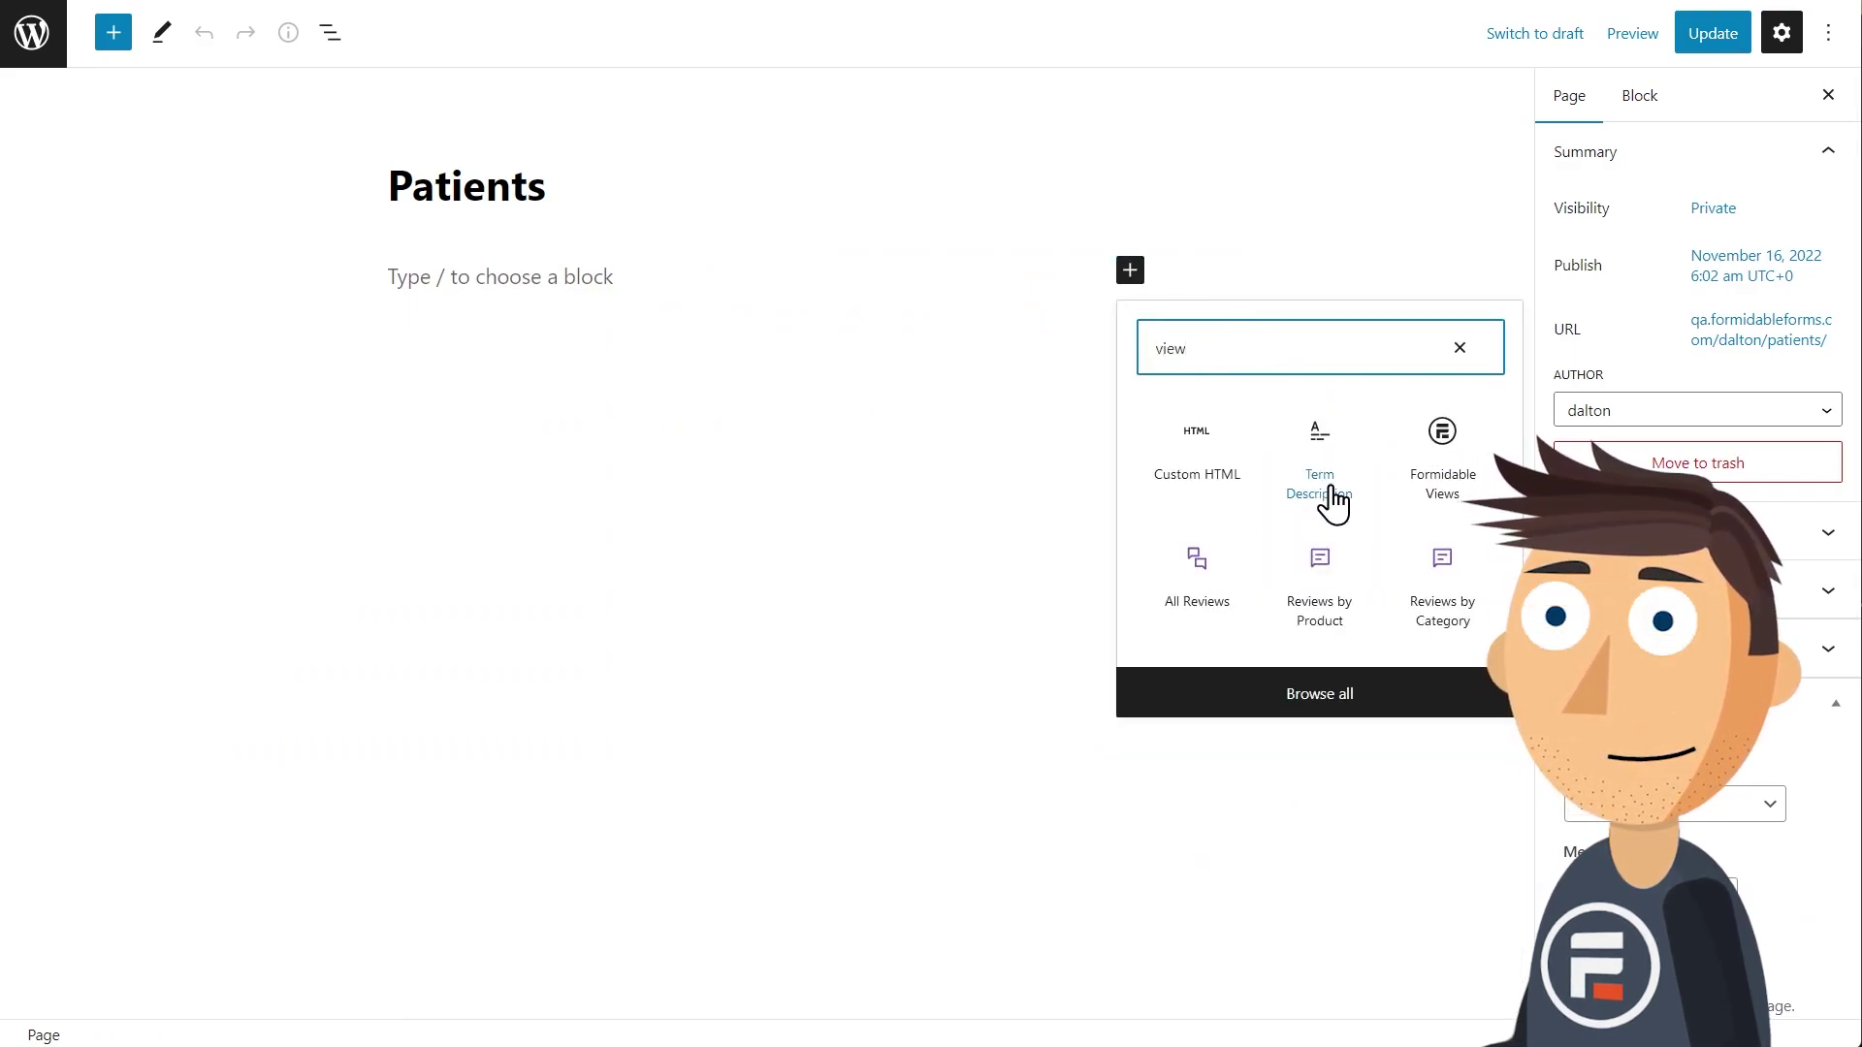
Embed Doctor Visit Grid in a Formidable Views block, update, and view the live page.
left_click(1439, 452)
left_click(832, 512)
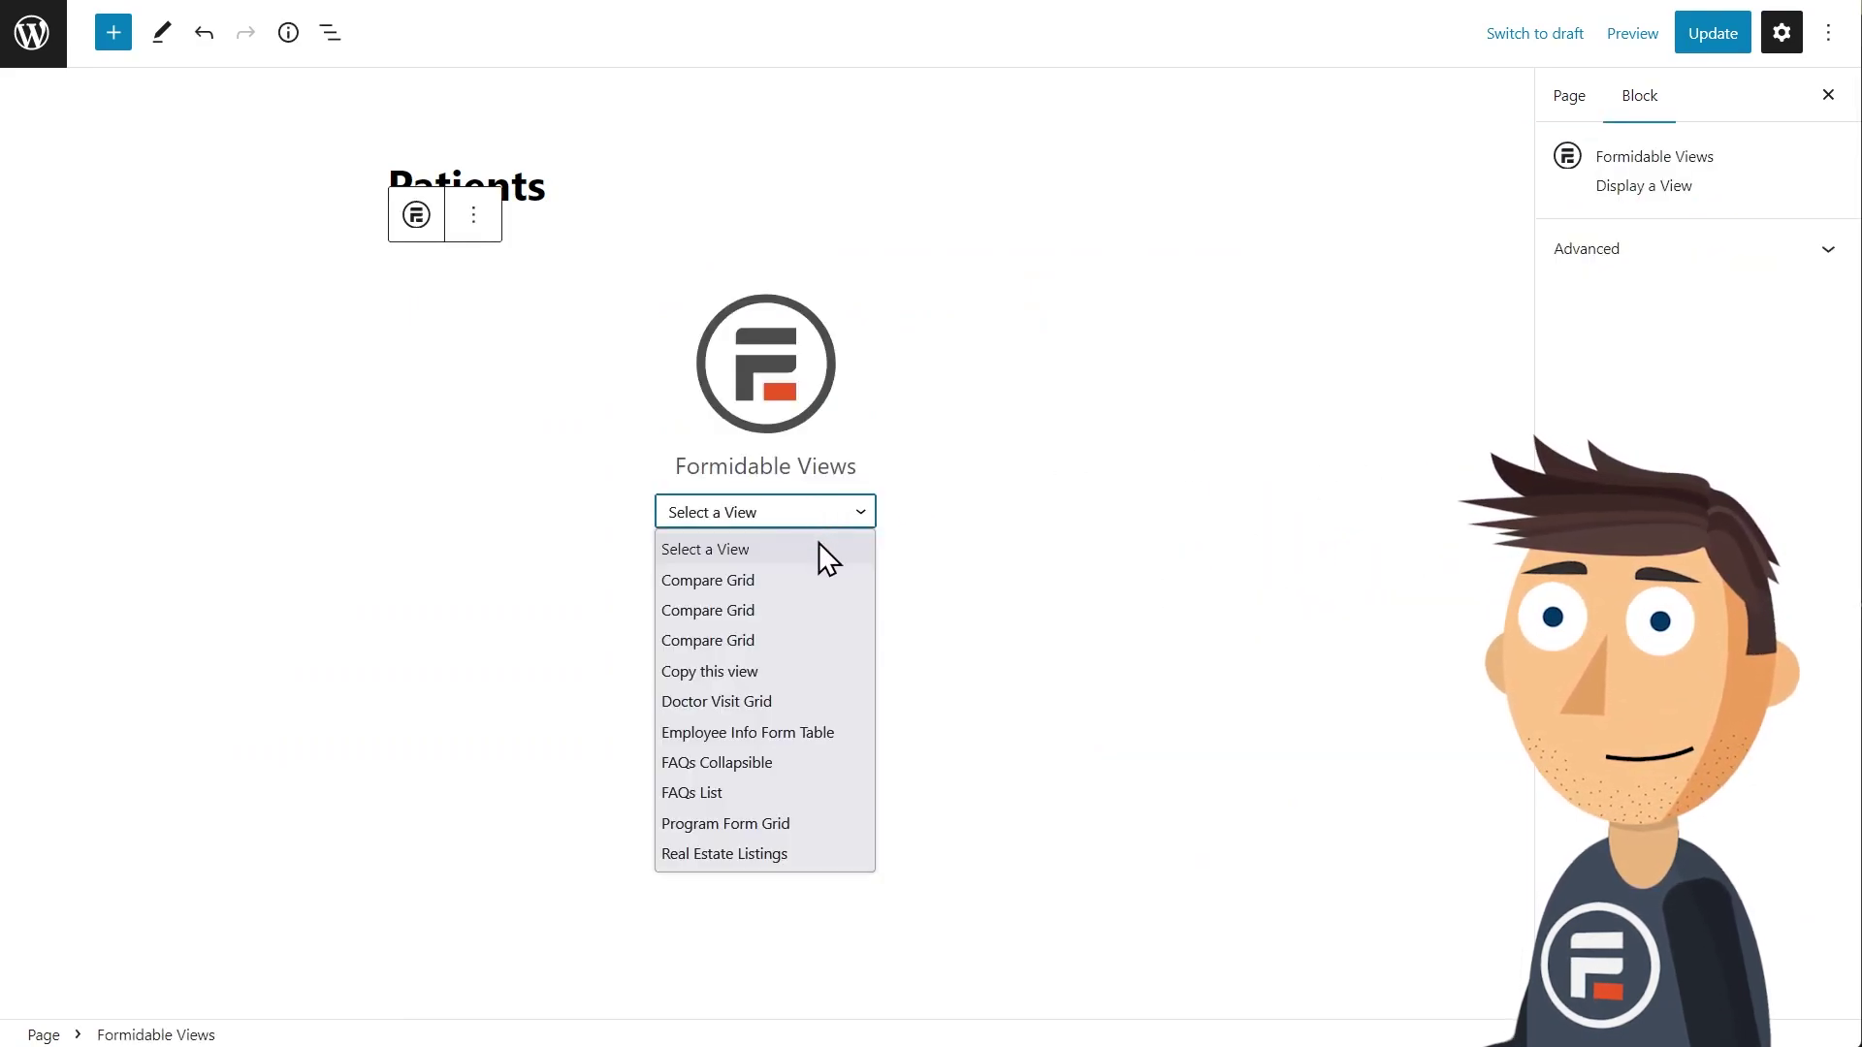
left_click(715, 701)
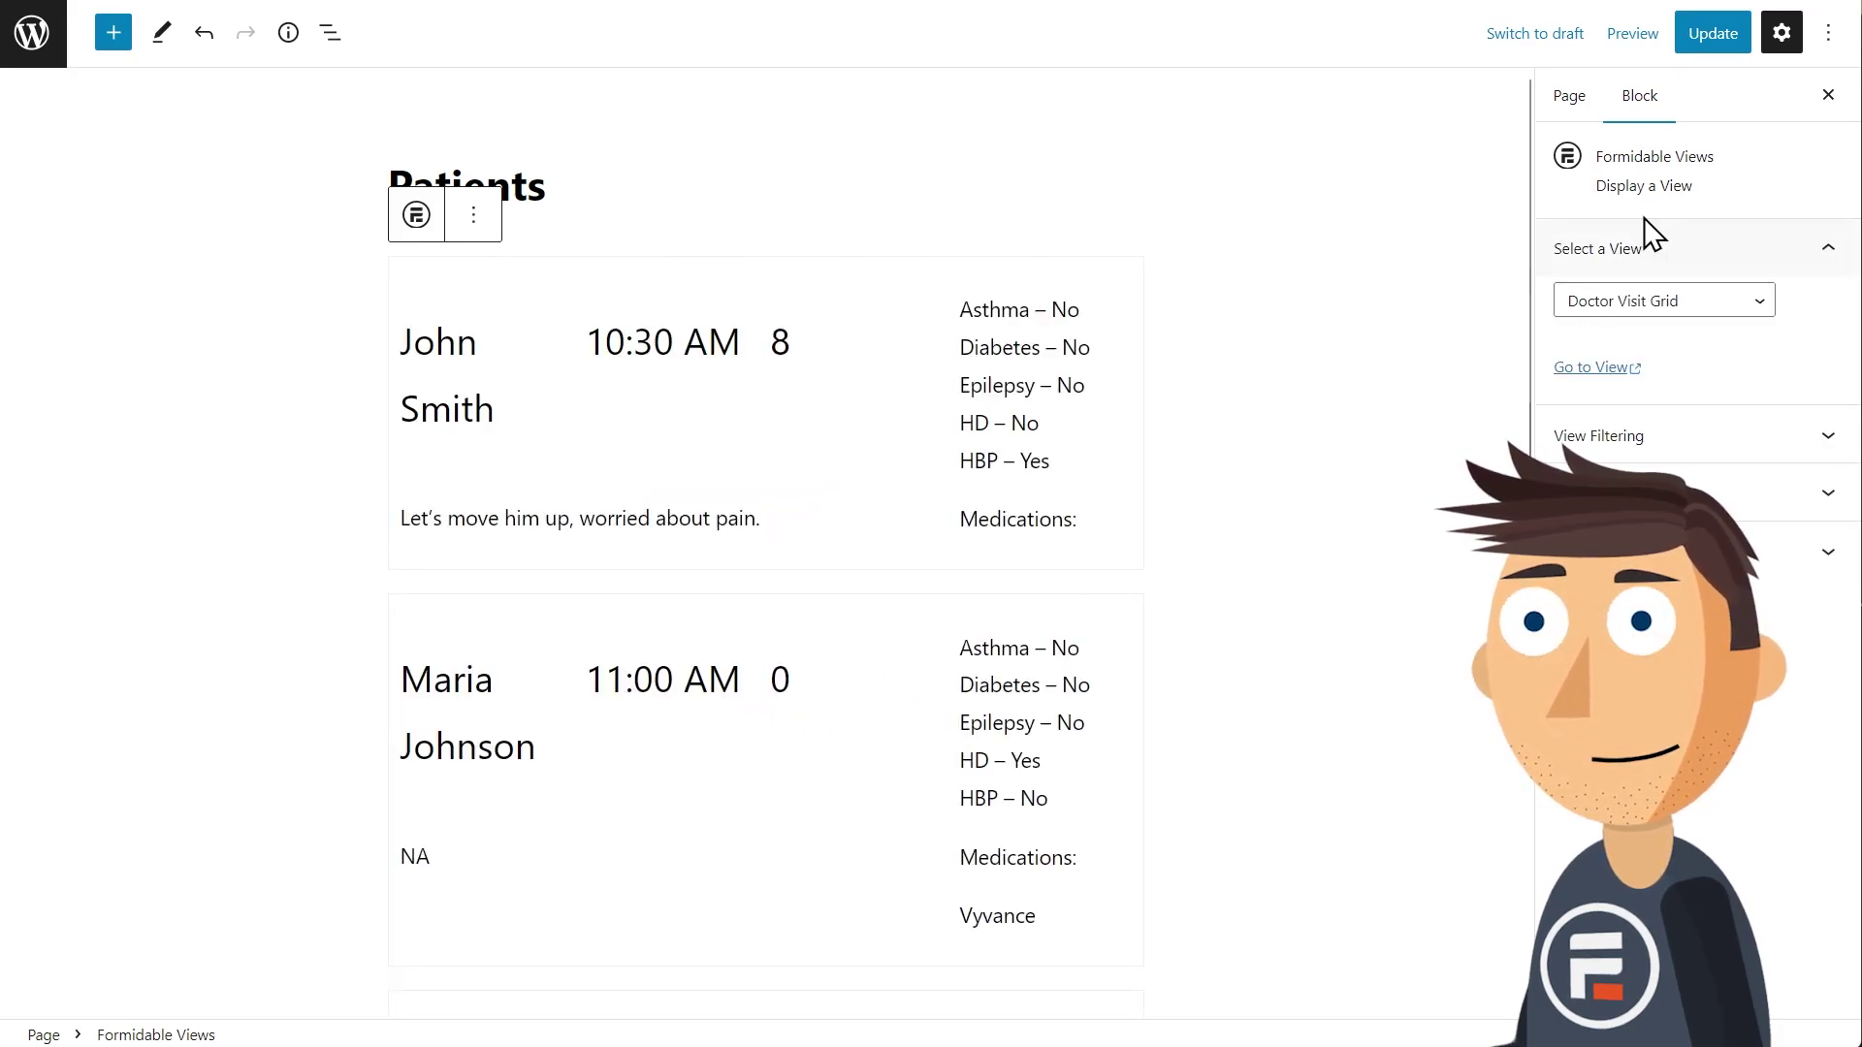
left_click(1703, 34)
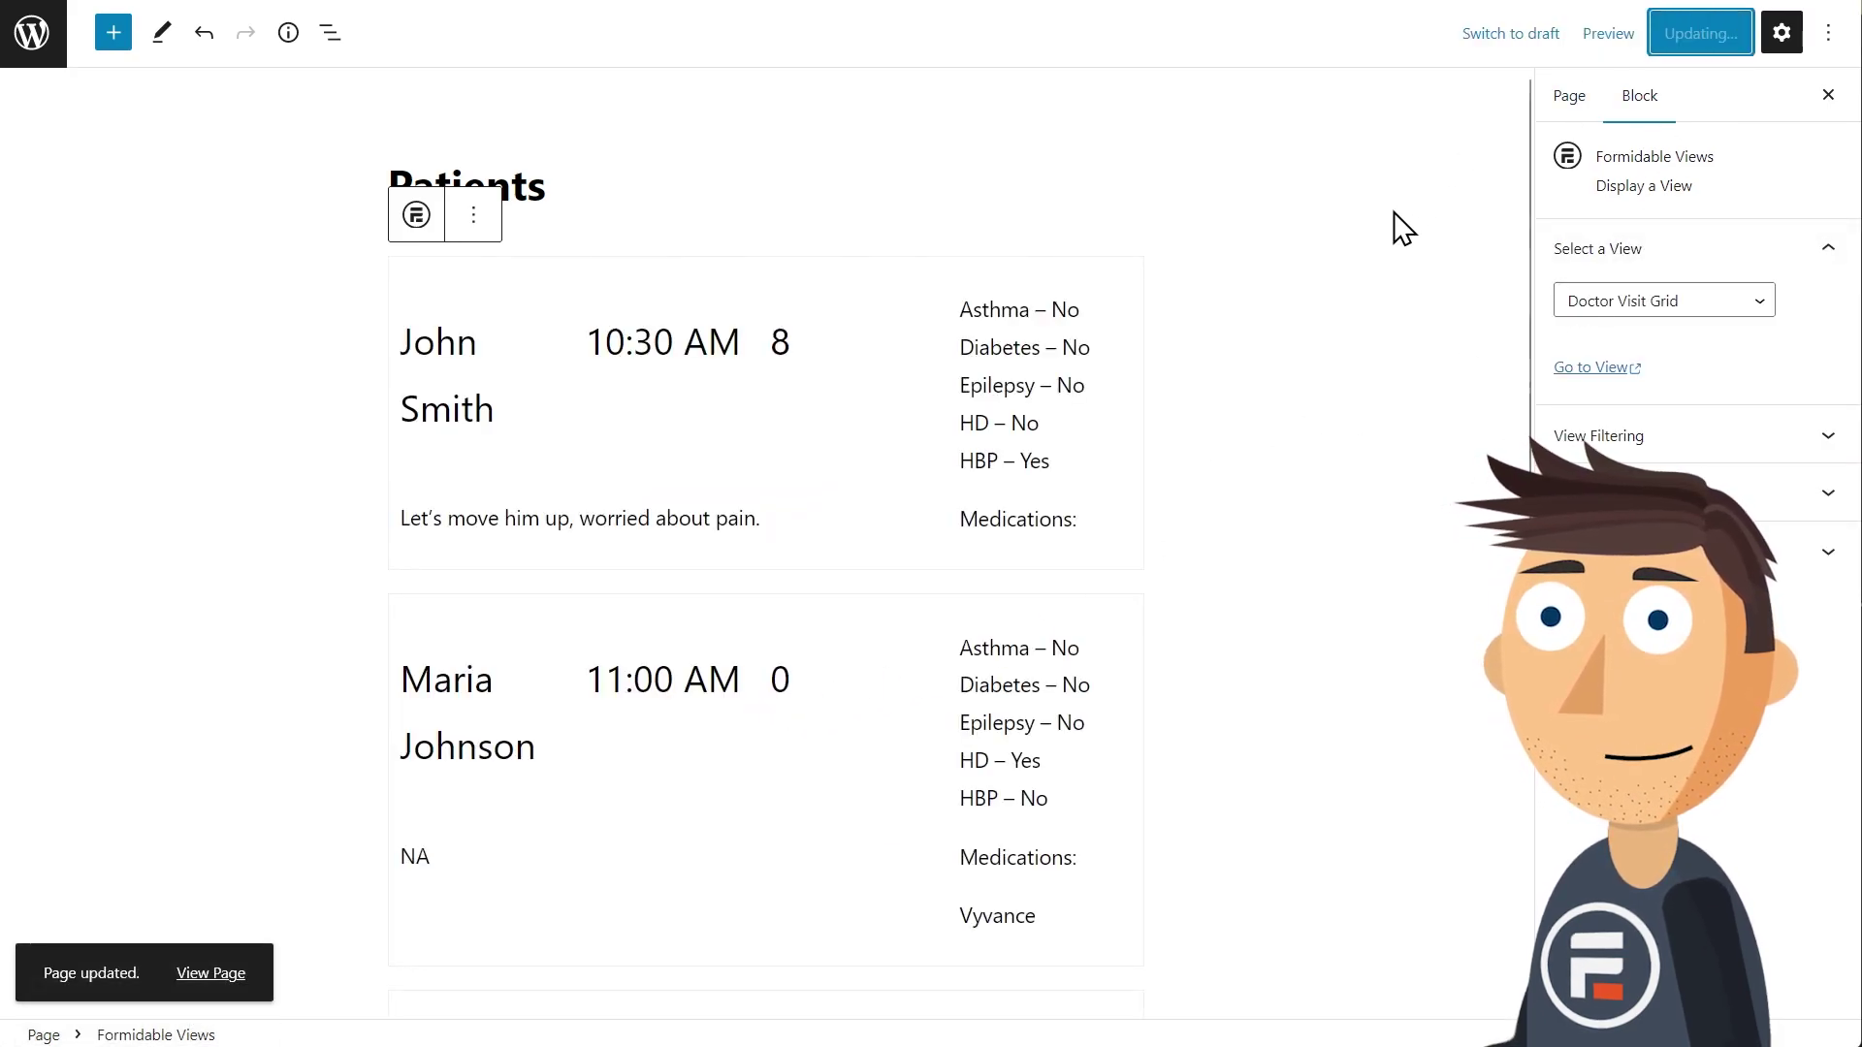
left_click(210, 974)
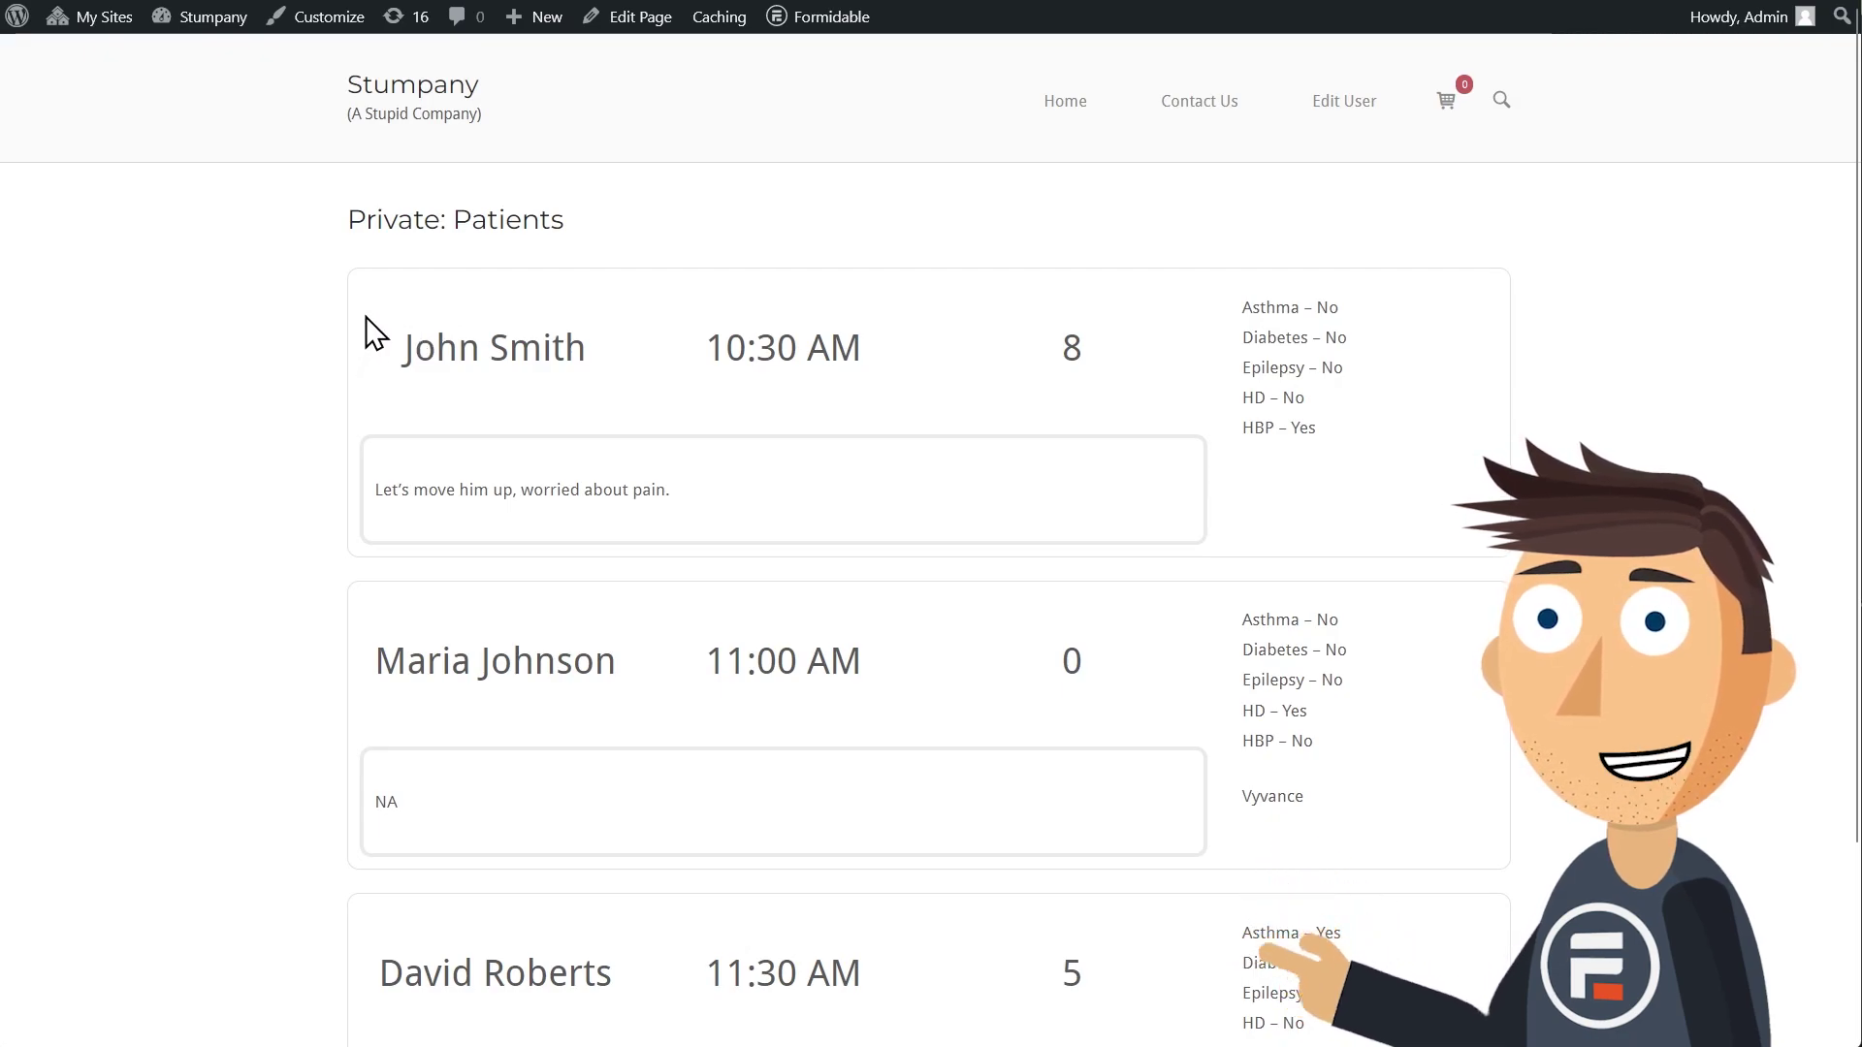
scroll(370, 333, "down", 2)
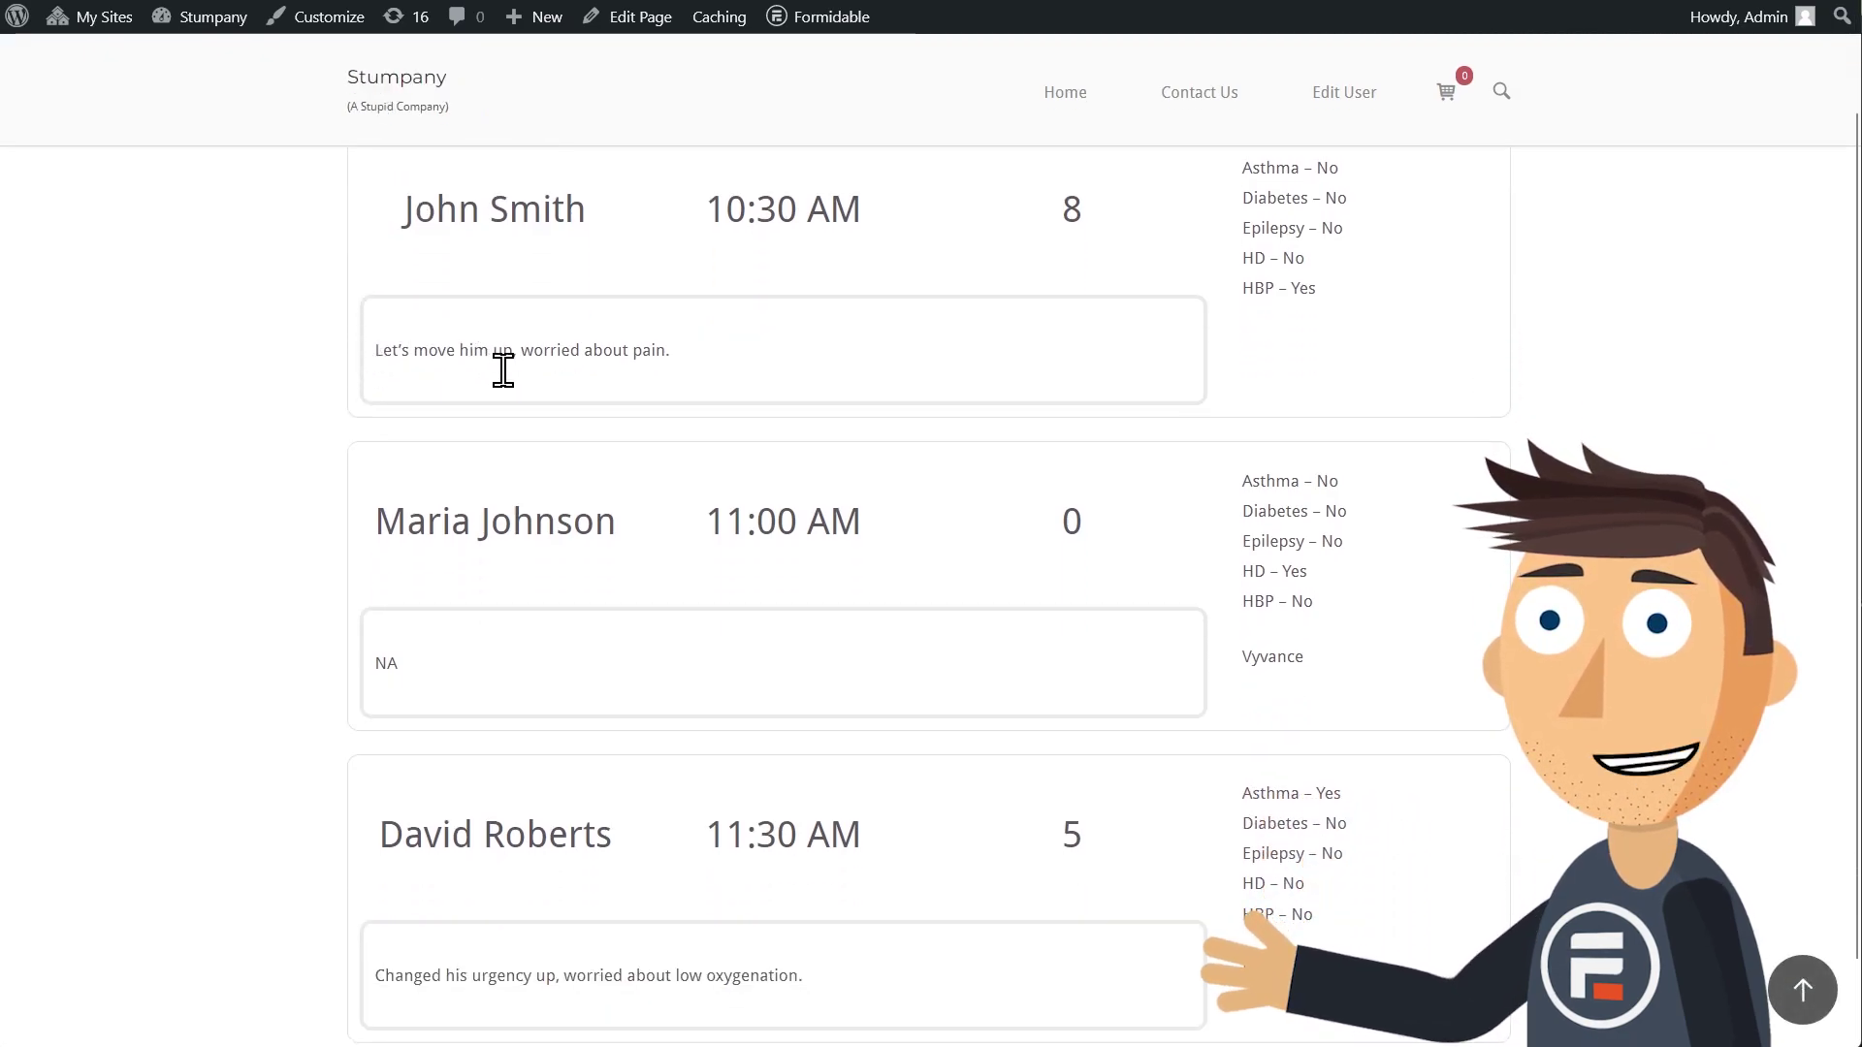
scroll(645, 714, "down", 2)
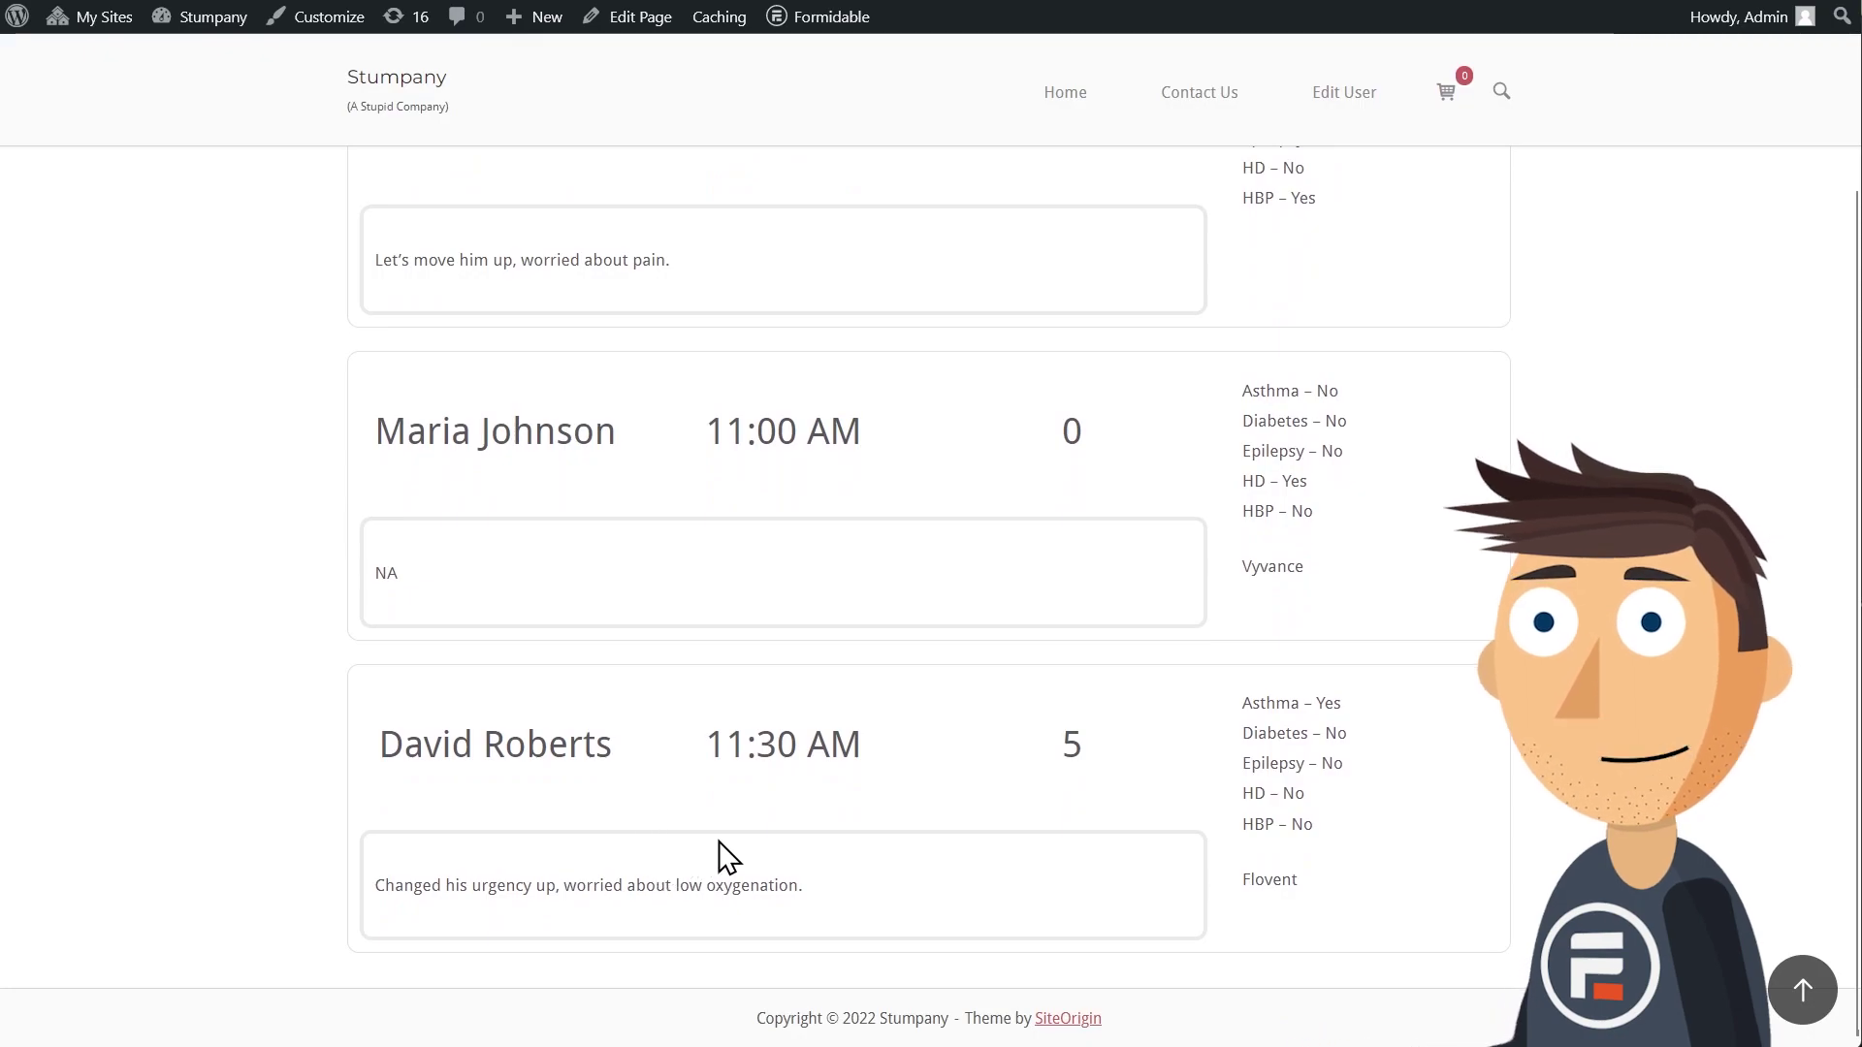
scroll(734, 565, "up", 4)
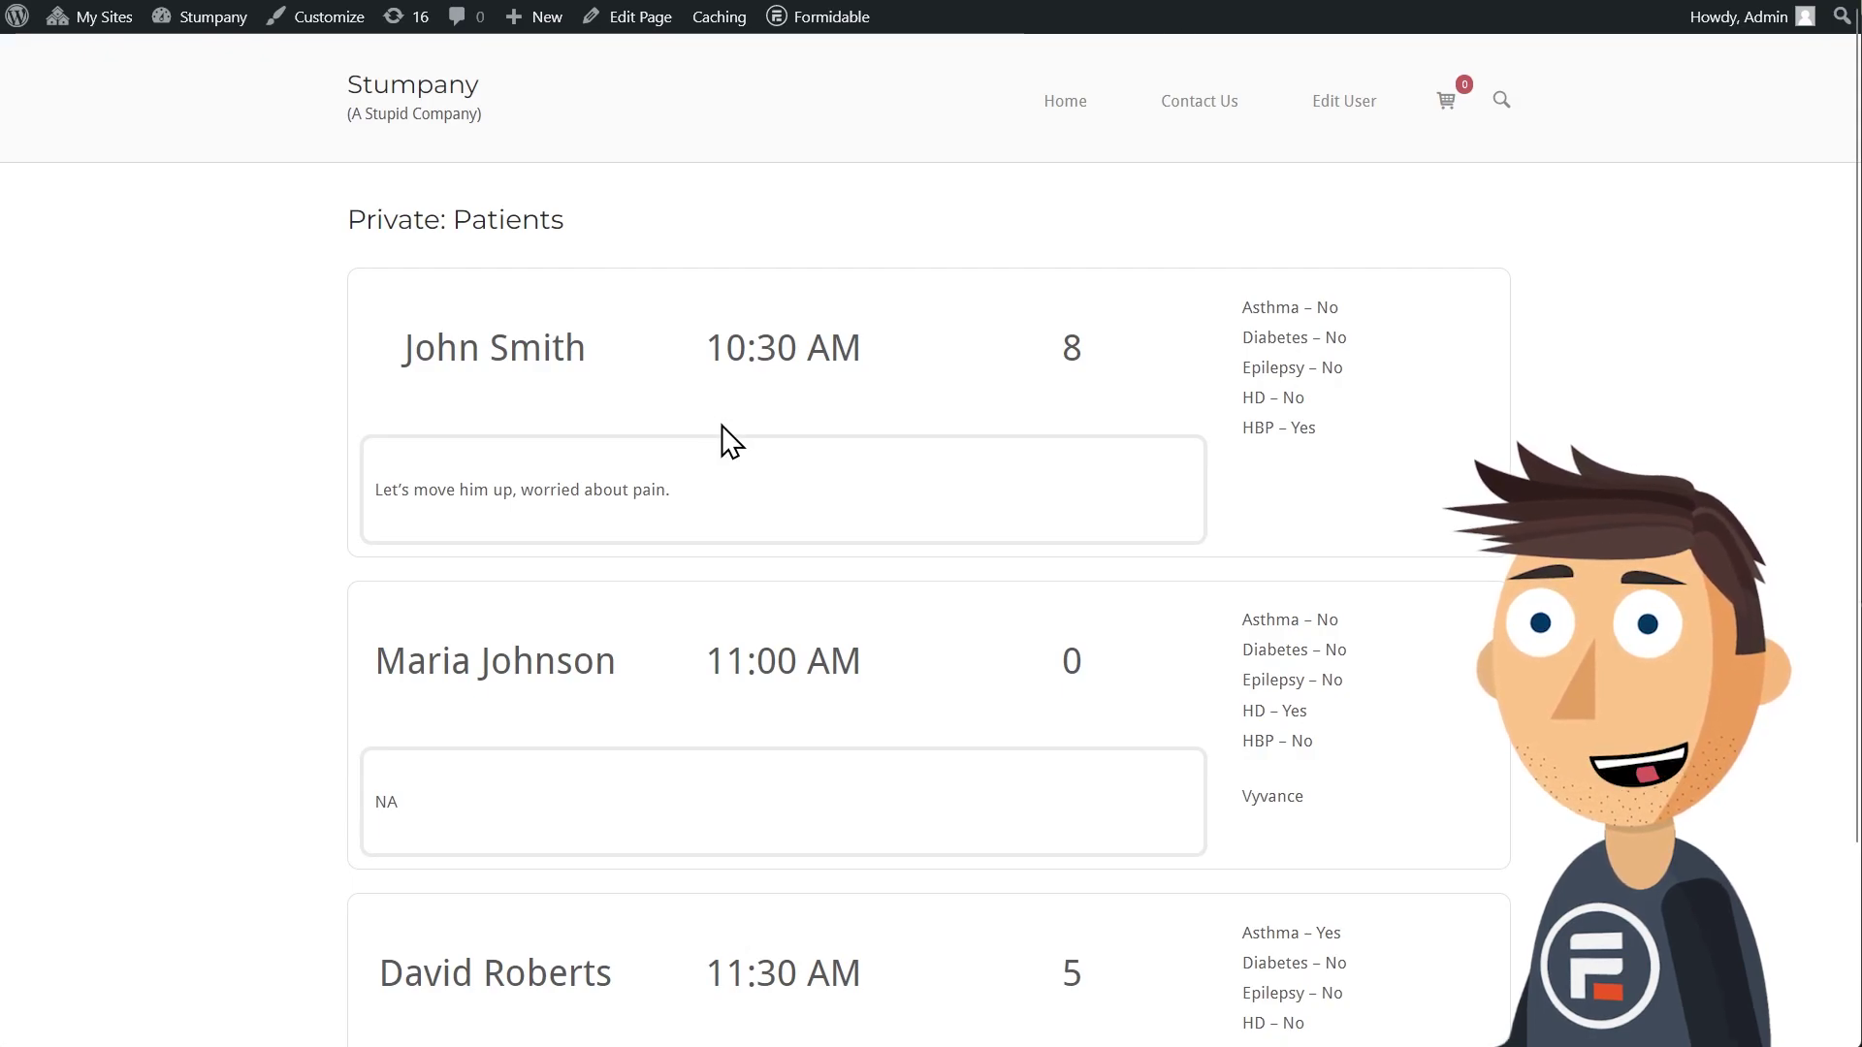
scroll(731, 440, "down", 2)
scroll(731, 441, "down", 2)
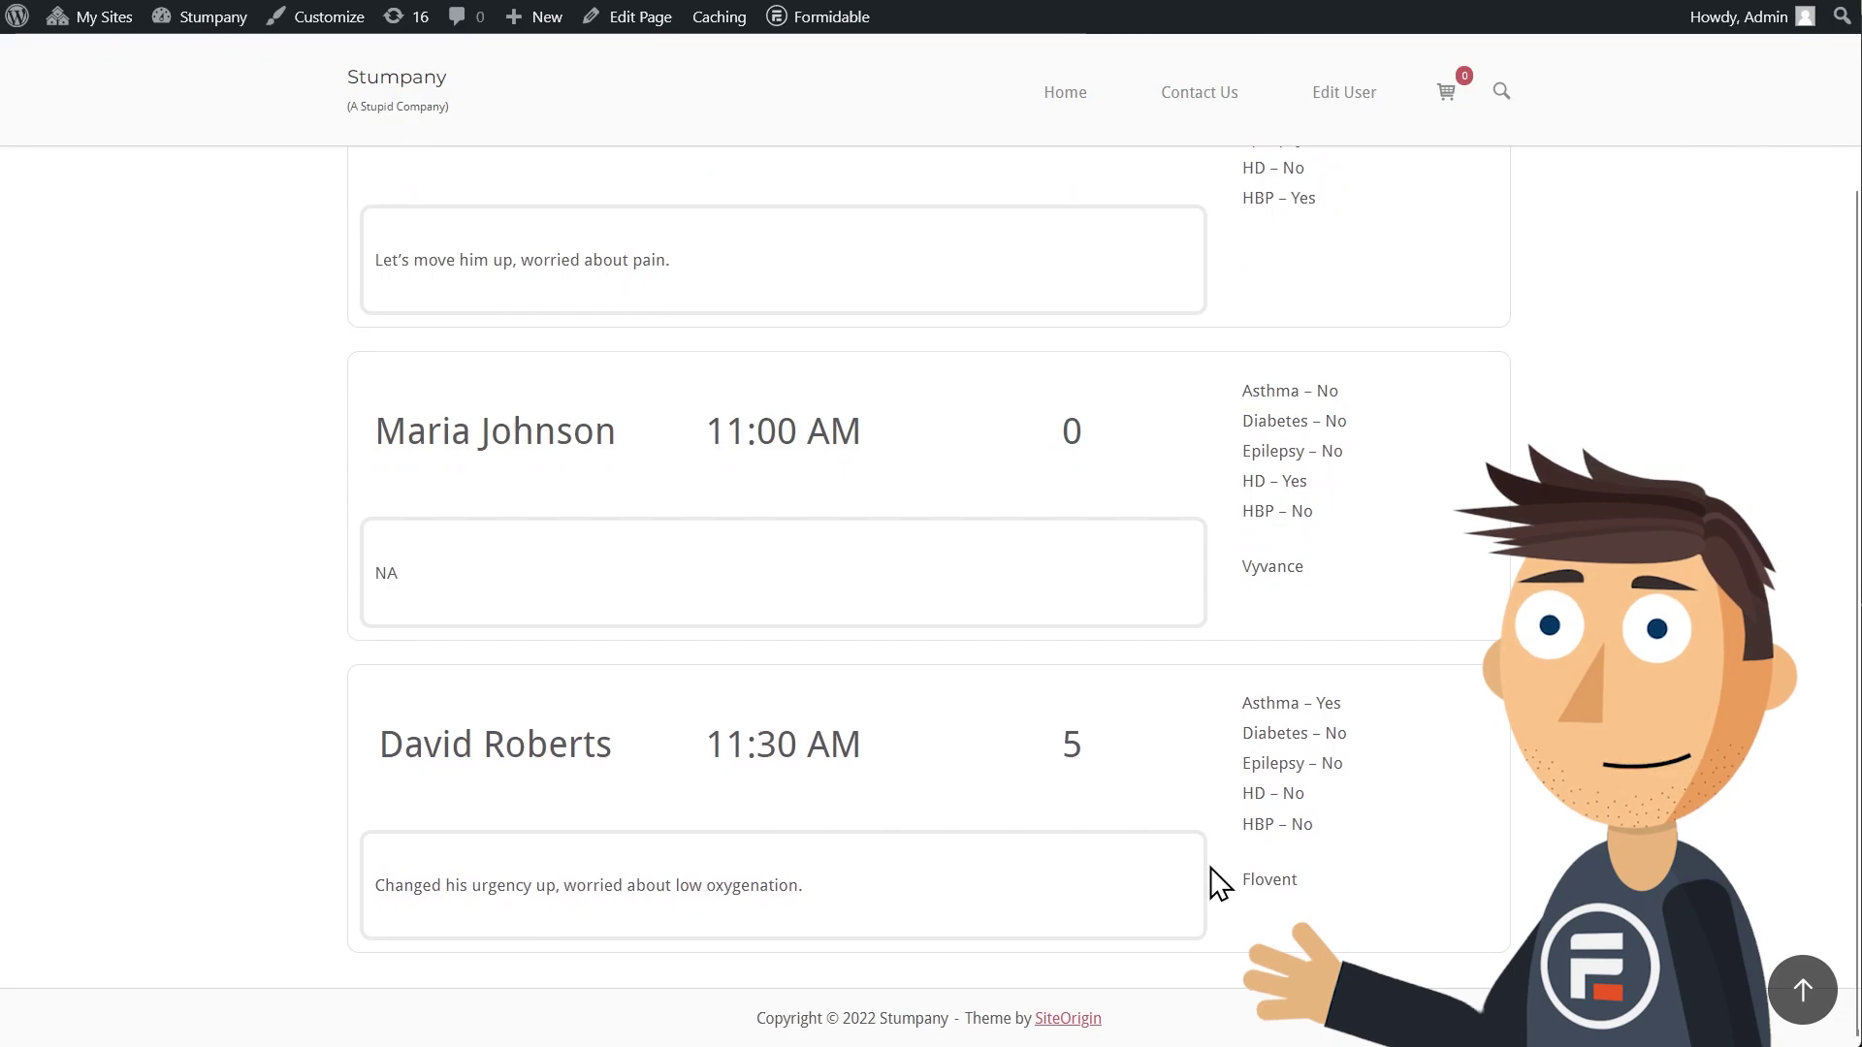
scroll(1220, 882, "up", 4)
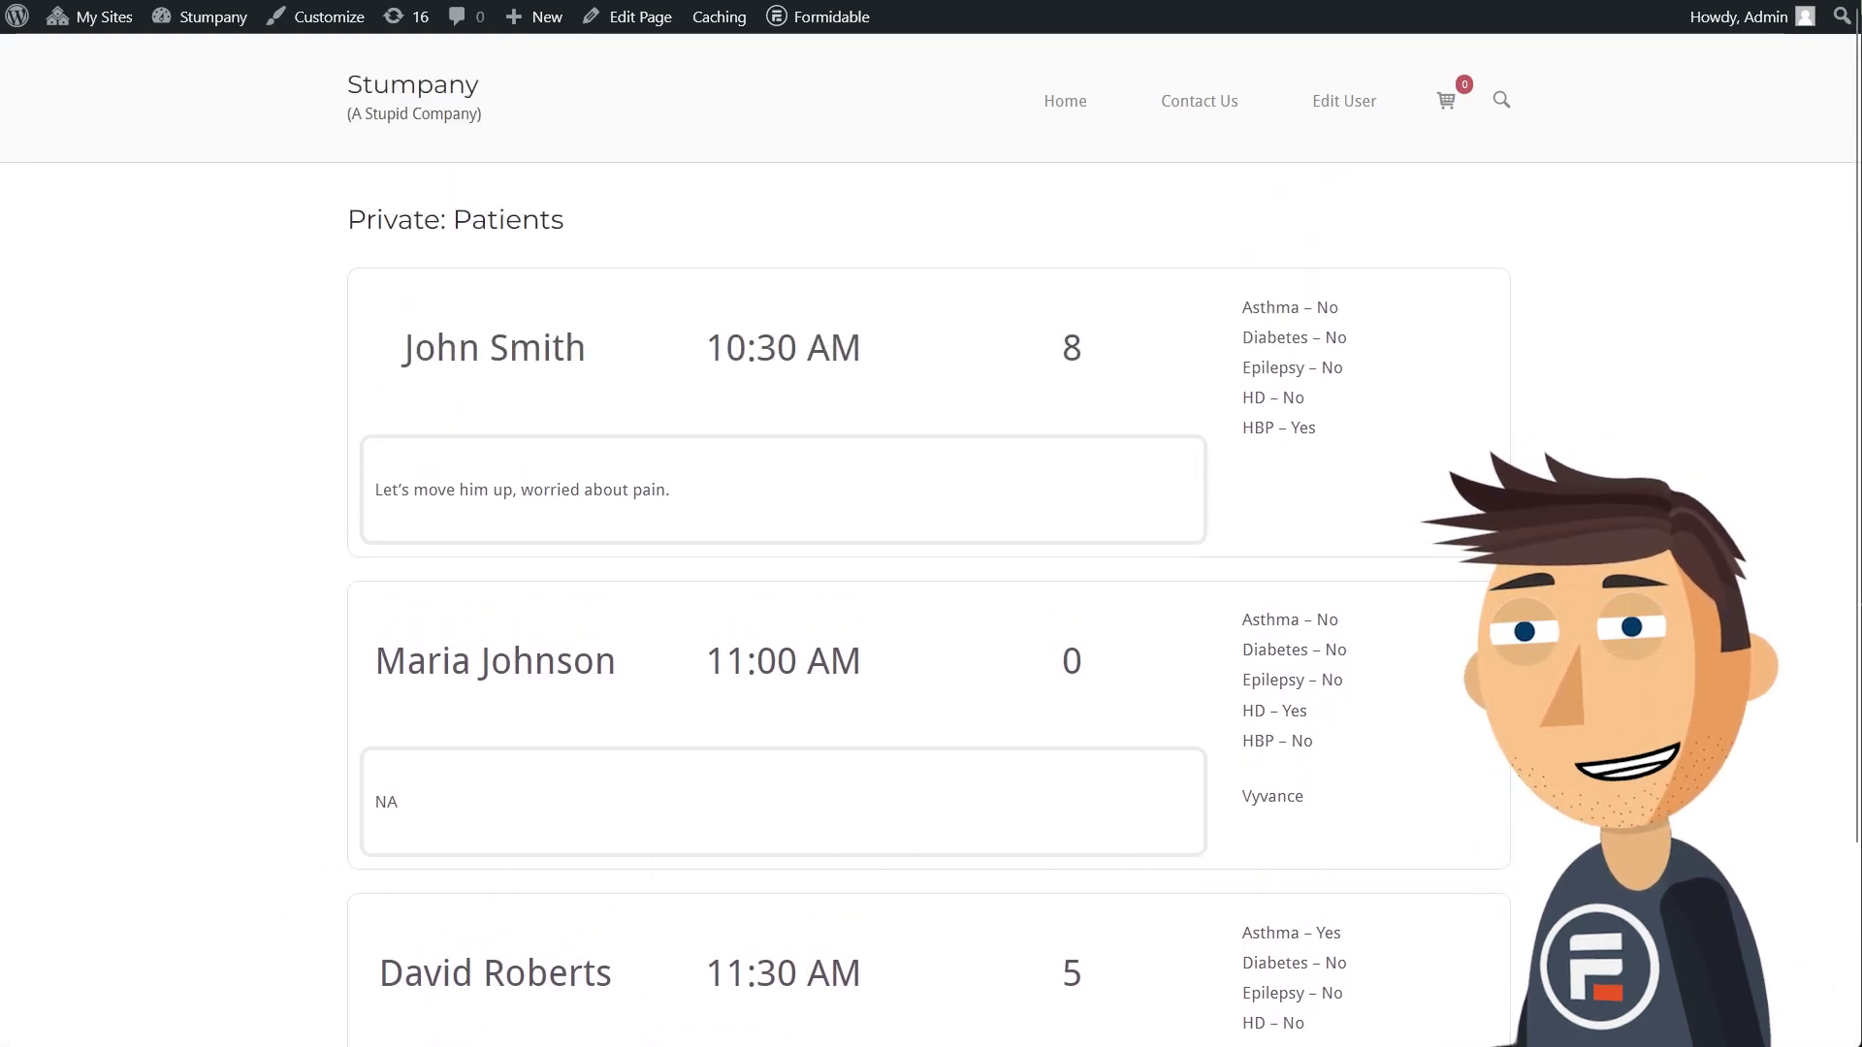